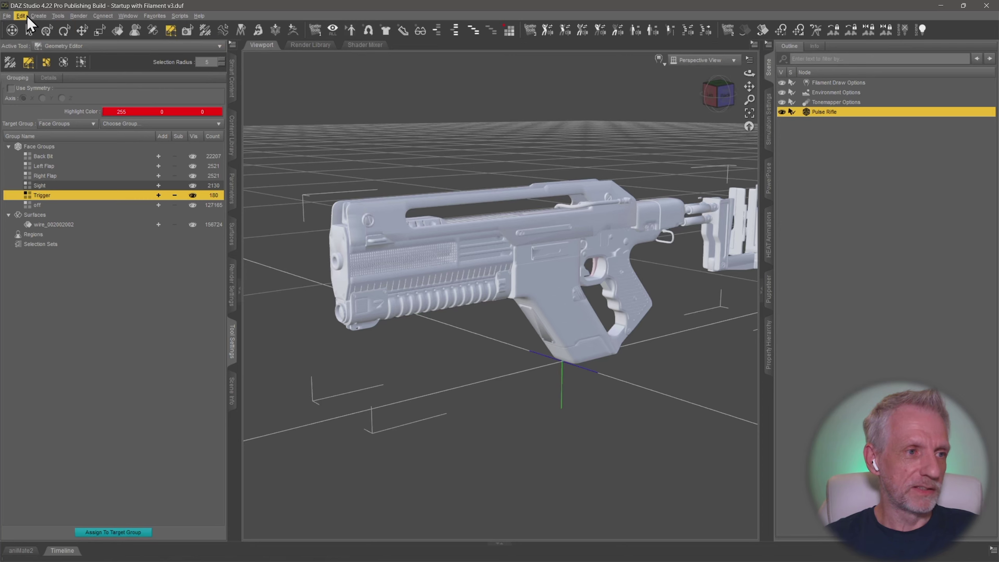
- Convert the Pulse Rifle prop to a figure using General Weight Mapping
{"action": "left_click", "coordinate": [21, 17]}
{"action": "mouse_move", "coordinate": [89, 98]}
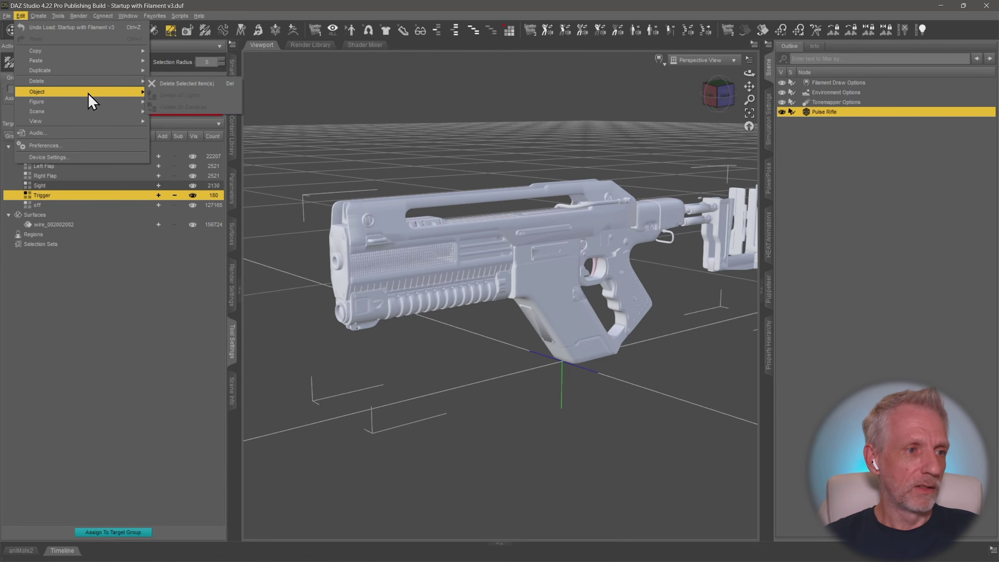
{"action": "mouse_move", "coordinate": [216, 205]}
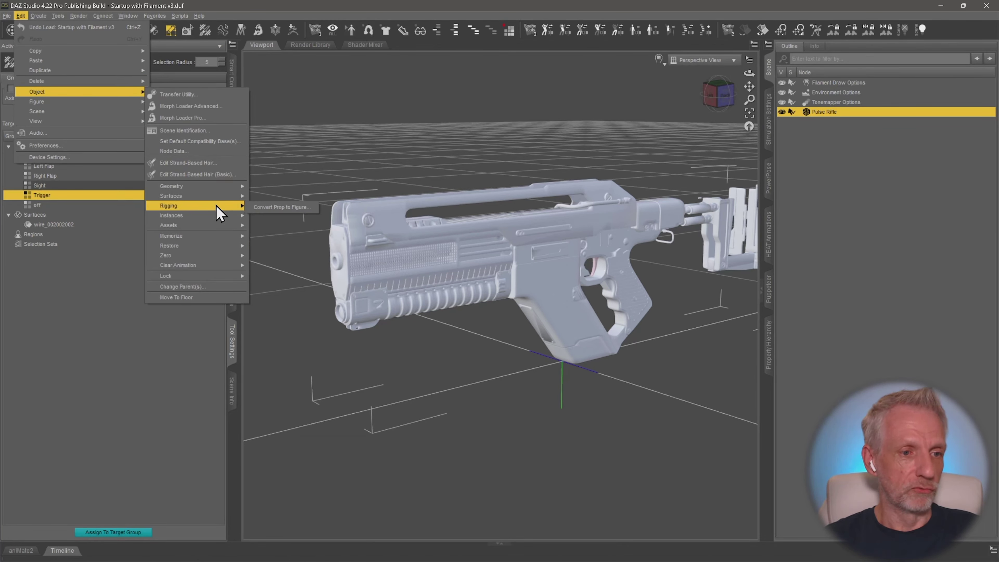
{"action": "left_click", "coordinate": [282, 207]}
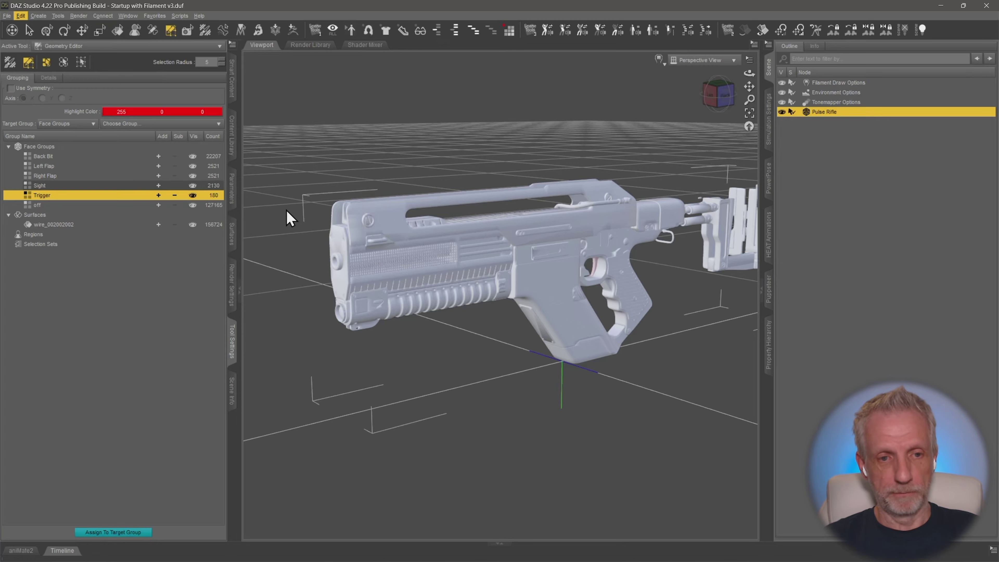
{"action": "left_click", "coordinate": [511, 278]}
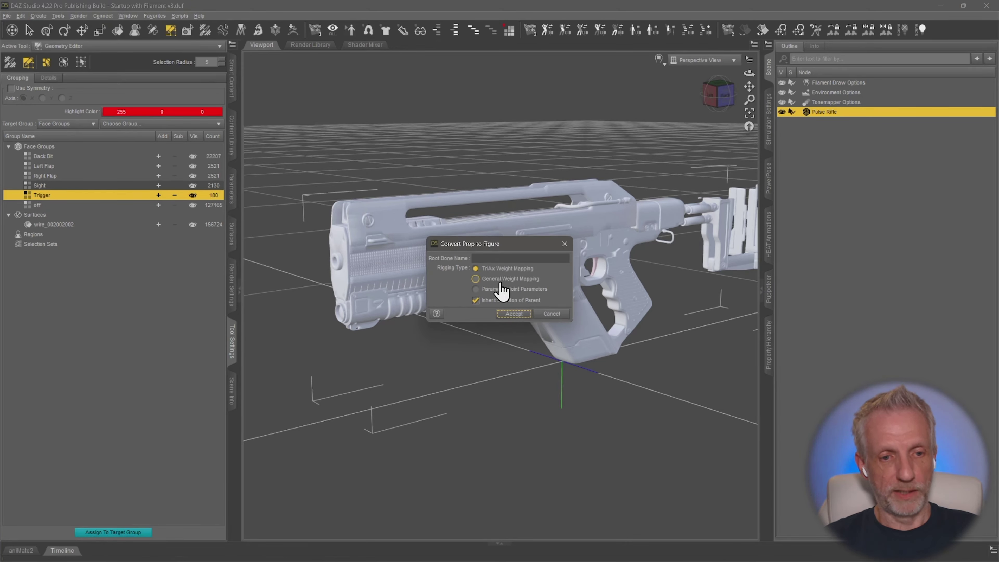
{"action": "left_click", "coordinate": [514, 314]}
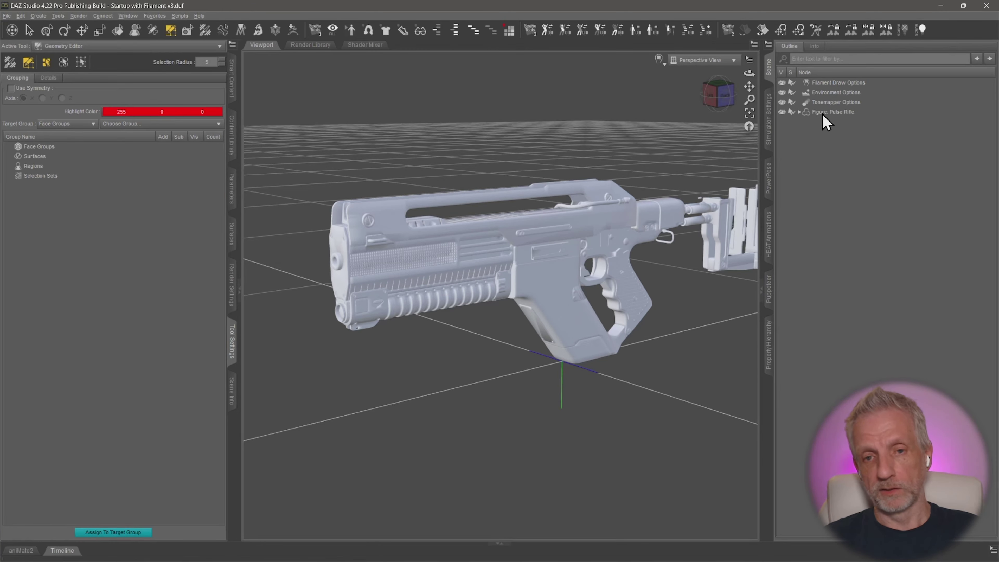
- Rename the converted figure in the scene to Pulse Rifle
{"action": "left_click", "coordinate": [833, 113]}
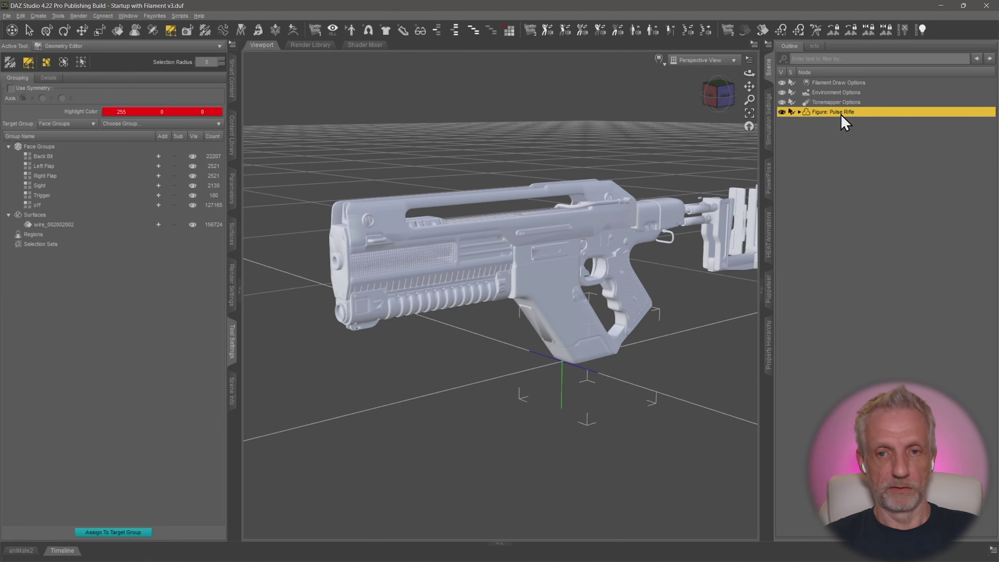
{"action": "double_click", "coordinate": [840, 112]}
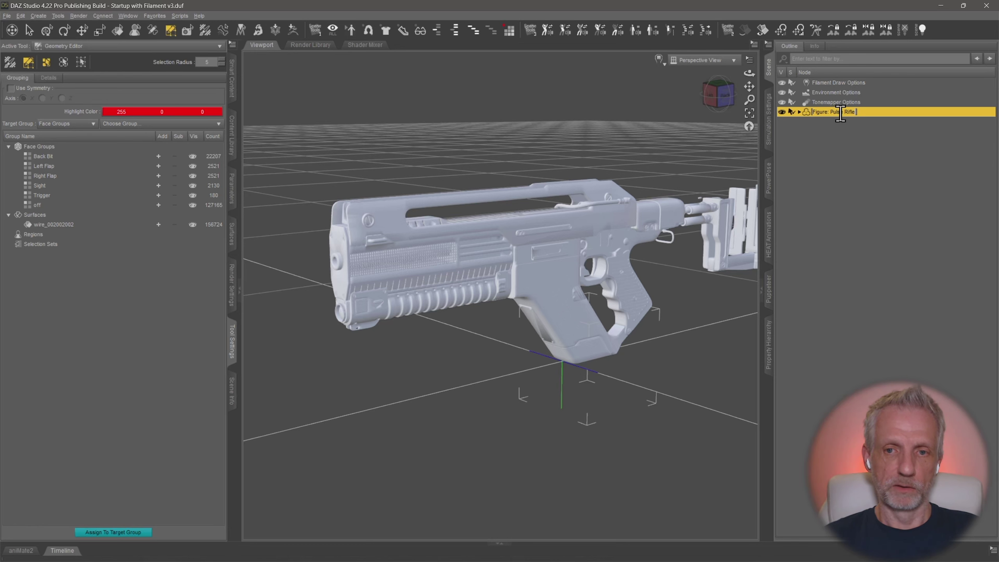
{"action": "key", "text": "ctrl+a"}
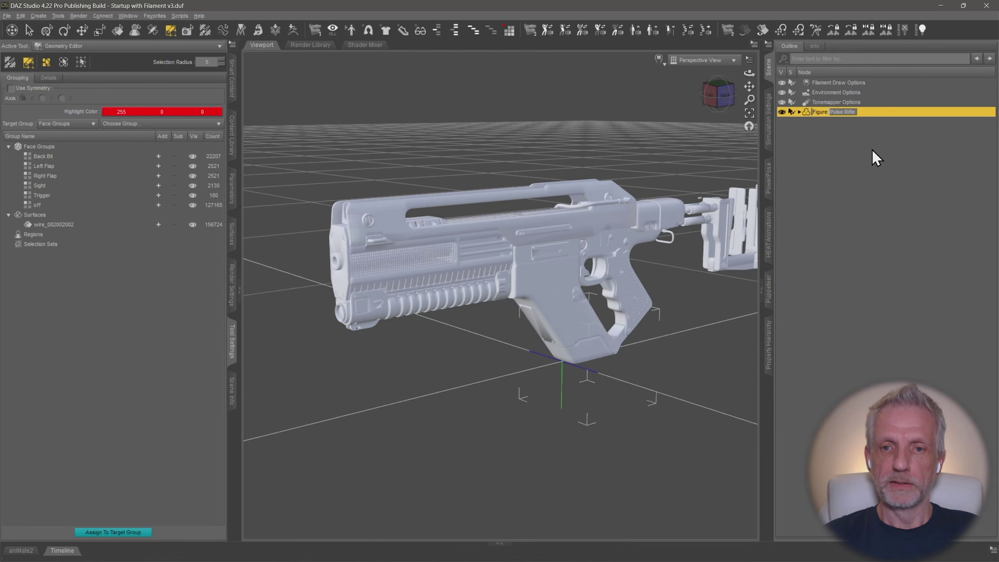
{"action": "key", "text": "Return"}
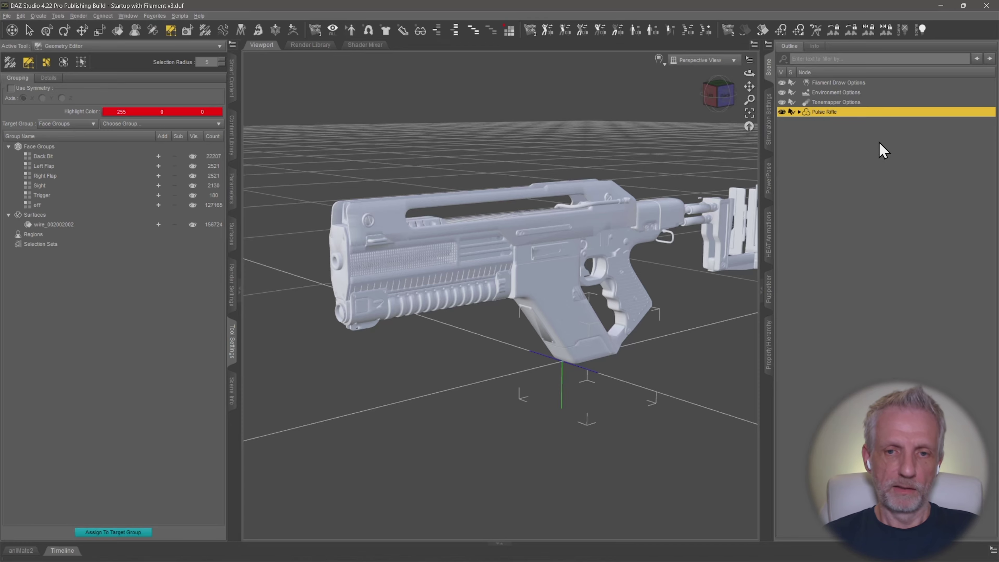
- Activate the Joint Editor for the rifle figure's single bone and rename that bone to root
{"action": "left_click", "coordinate": [800, 112]}
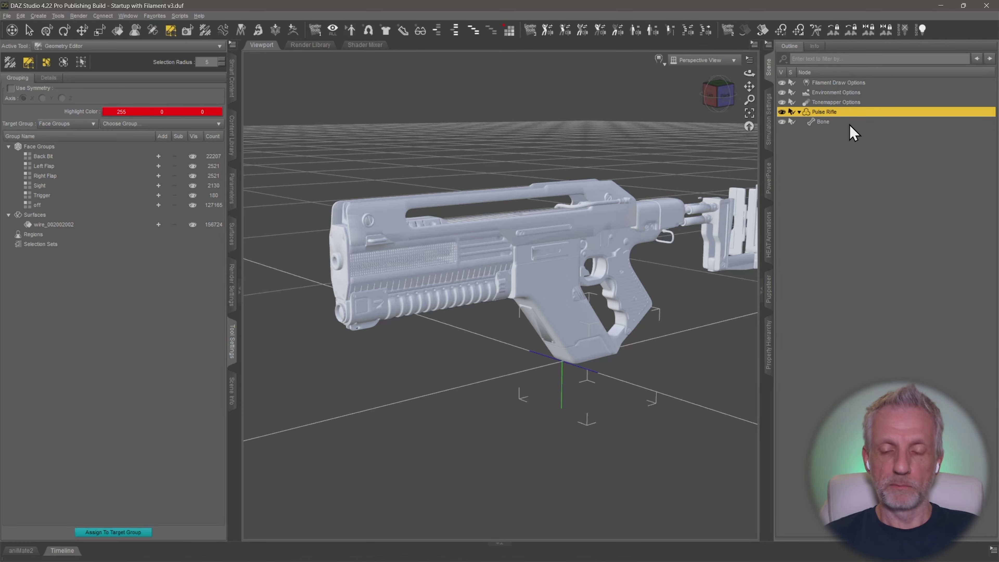
{"action": "left_click", "coordinate": [825, 122]}
{"action": "mouse_move", "coordinate": [614, 232]}
{"action": "left_mouse_down", "text": "alt"}
{"action": "mouse_move", "coordinate": [502, 208]}
{"action": "mouse_move", "coordinate": [485, 228]}
{"action": "mouse_move", "coordinate": [604, 216]}
{"action": "left_mouse_up", "text": "alt"}
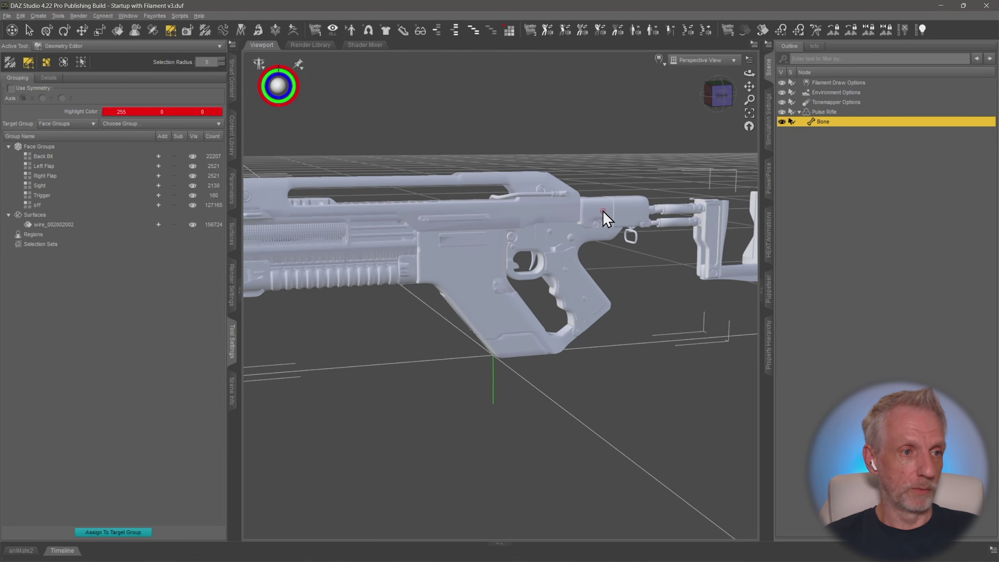
{"action": "left_click", "coordinate": [153, 36]}
{"action": "left_click", "coordinate": [58, 16]}
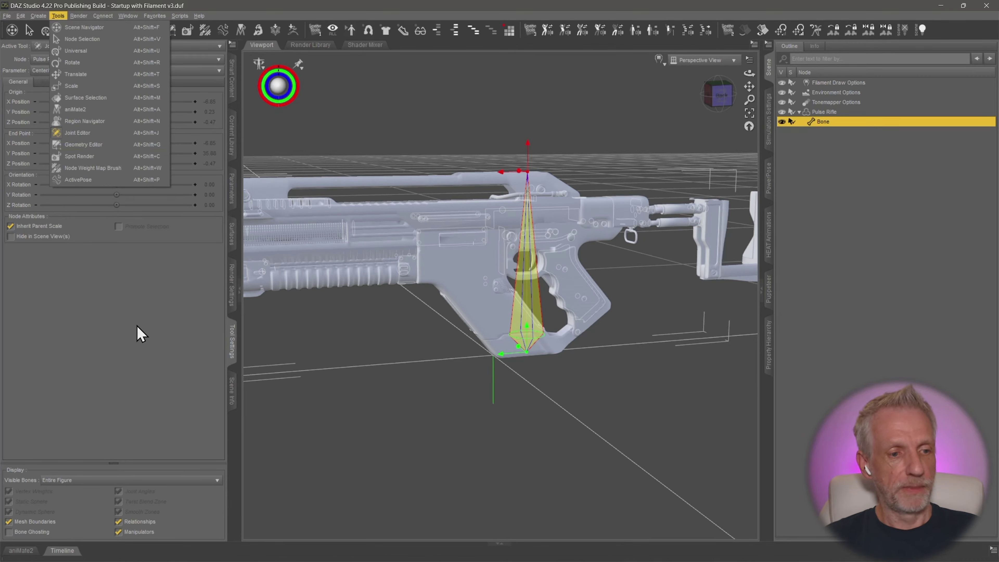
{"action": "left_click", "coordinate": [453, 357]}
{"action": "left_click_drag", "start_coordinate": [453, 357], "coordinate": [452, 343], "text": "alt"}
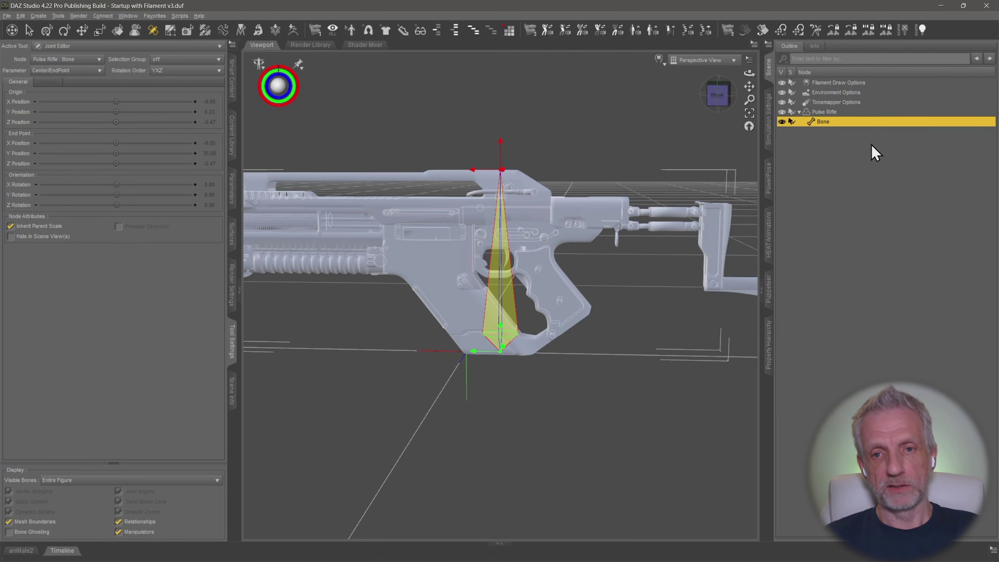
{"action": "double_click", "coordinate": [827, 124]}
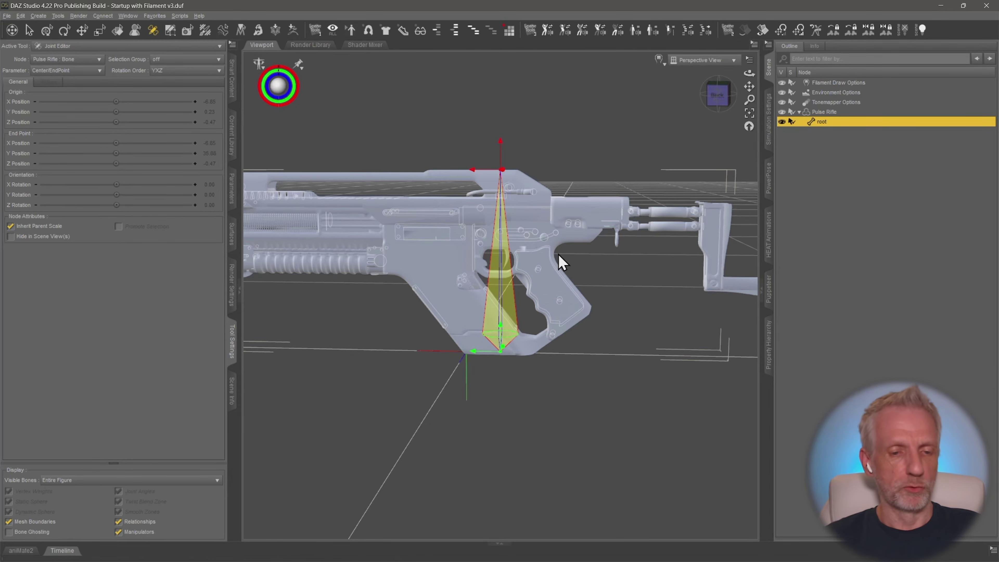
- Create a child bone of the root bone with name and label Sight and rotation order ZXY
{"action": "middle_click_drag", "start_coordinate": [558, 264], "coordinate": [587, 276]}
{"action": "scroll", "coordinate": [541, 252], "scroll_direction": "up", "scroll_amount": 5}
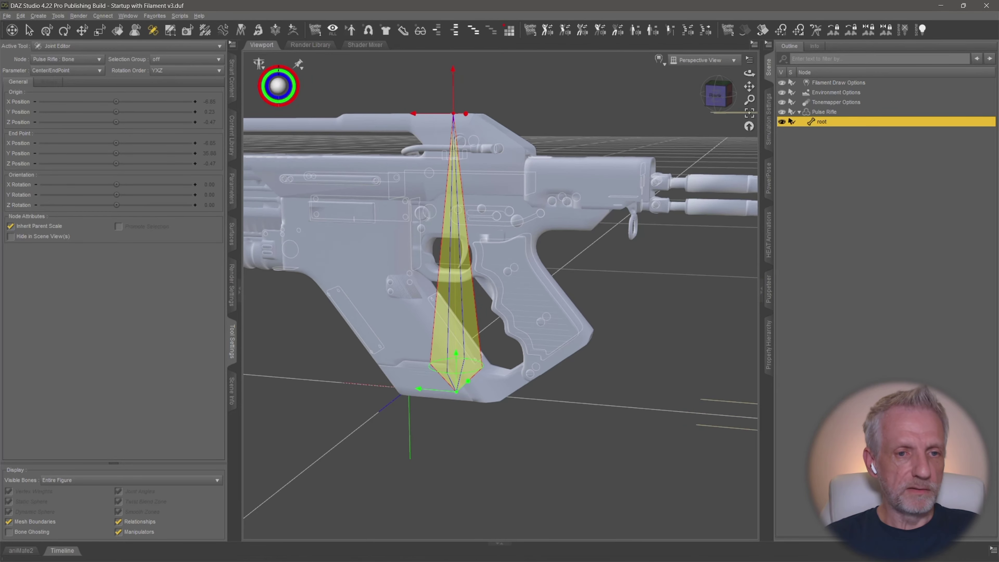
{"action": "scroll", "coordinate": [529, 172], "scroll_direction": "up", "scroll_amount": 3}
{"action": "middle_click_drag", "start_coordinate": [529, 172], "coordinate": [506, 157]}
{"action": "scroll", "coordinate": [528, 171], "scroll_direction": "up", "scroll_amount": 6}
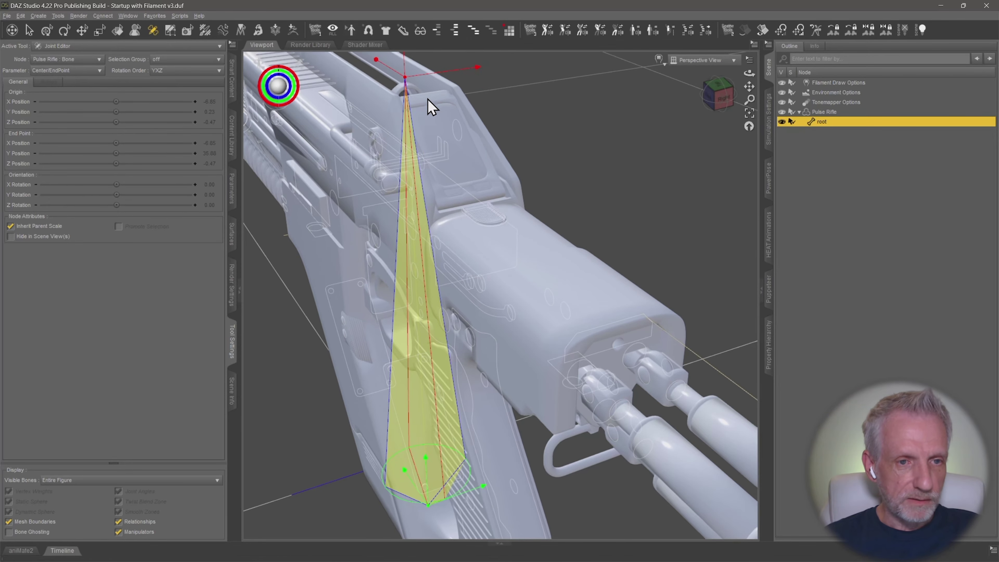
{"action": "middle_click_drag", "start_coordinate": [457, 140], "coordinate": [513, 201]}
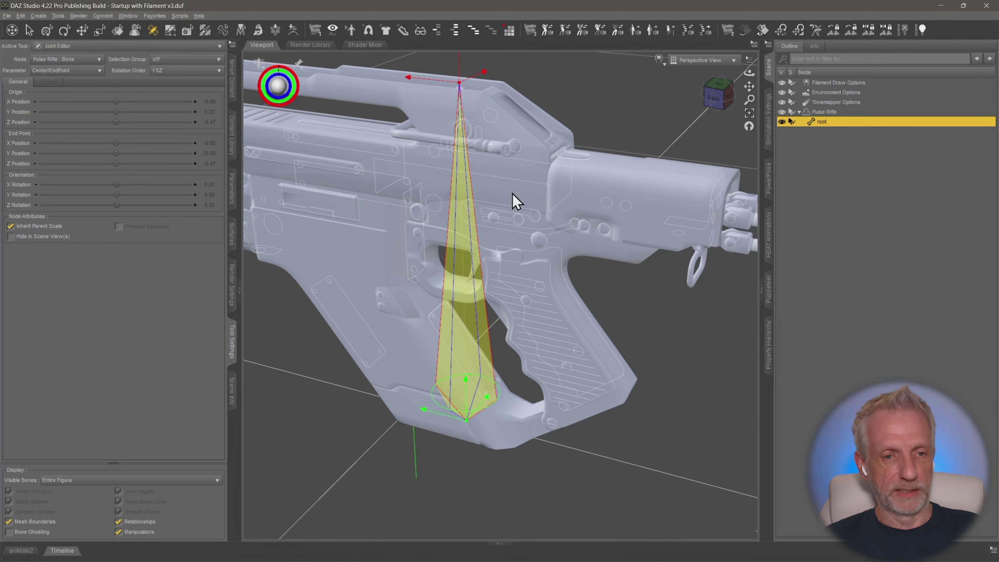
{"action": "right_click", "coordinate": [459, 202]}
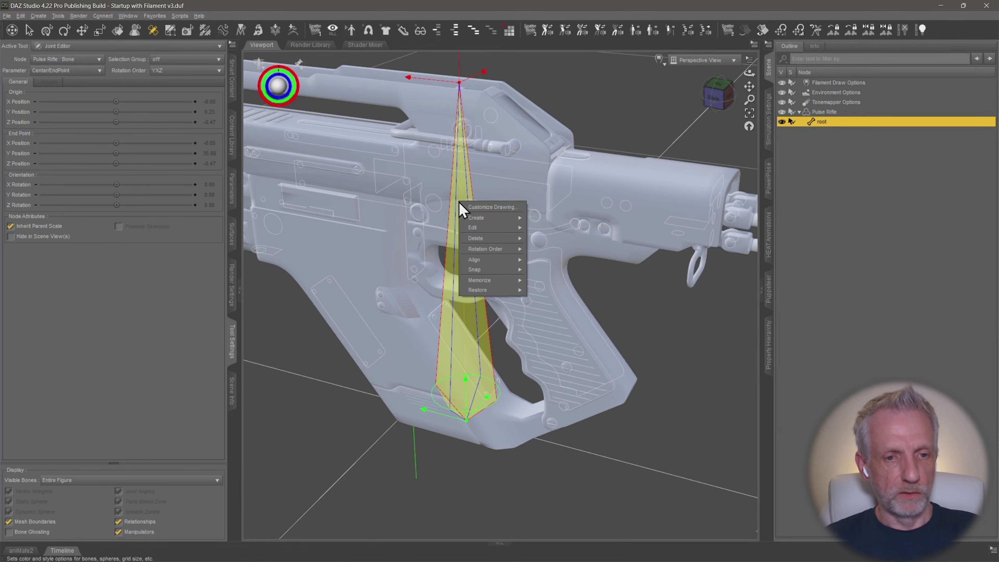
{"action": "mouse_move", "coordinate": [487, 221]}
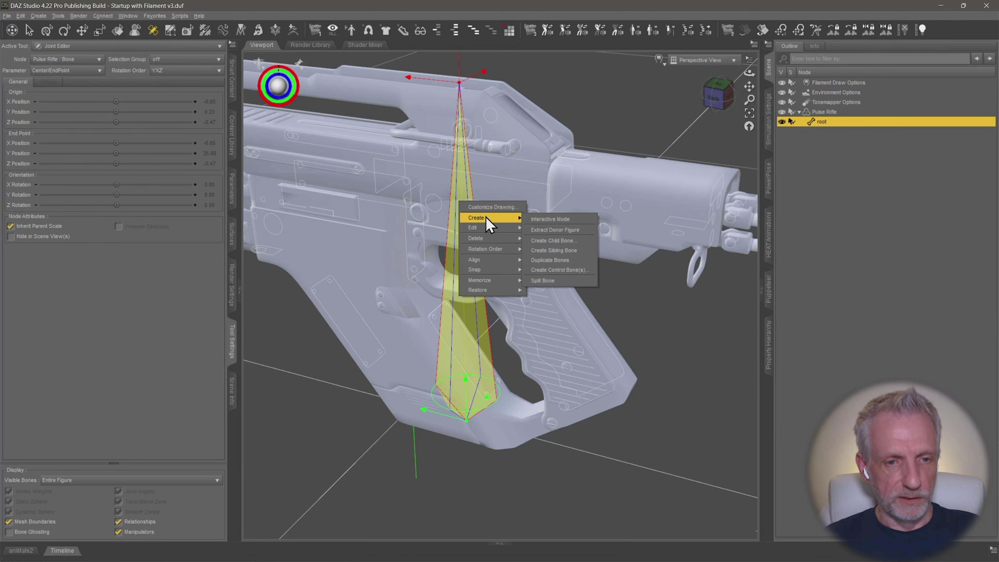
{"action": "left_click", "coordinate": [577, 243]}
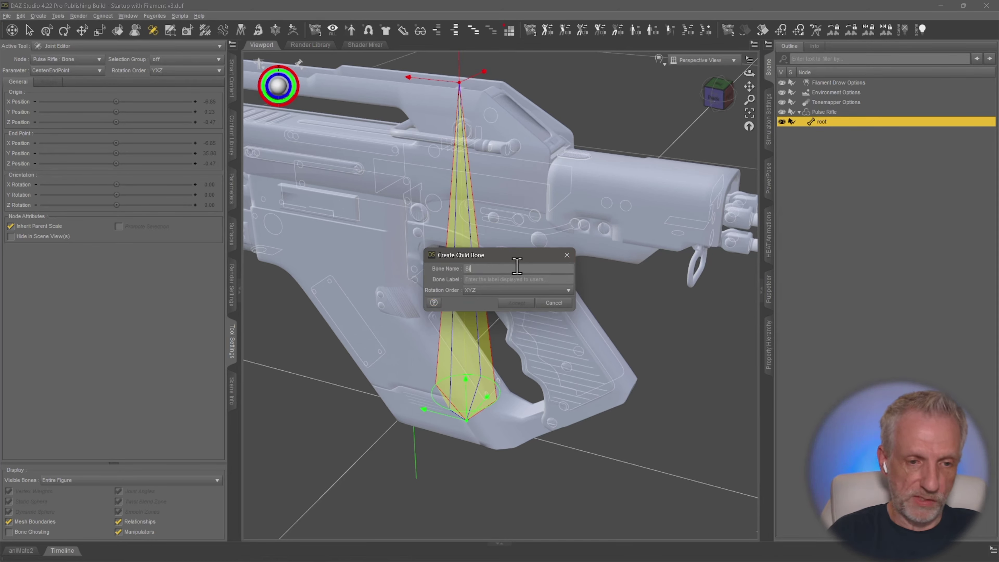
{"action": "key", "text": "Tab"}
{"action": "left_click_drag", "start_coordinate": [508, 255], "coordinate": [575, 233]}
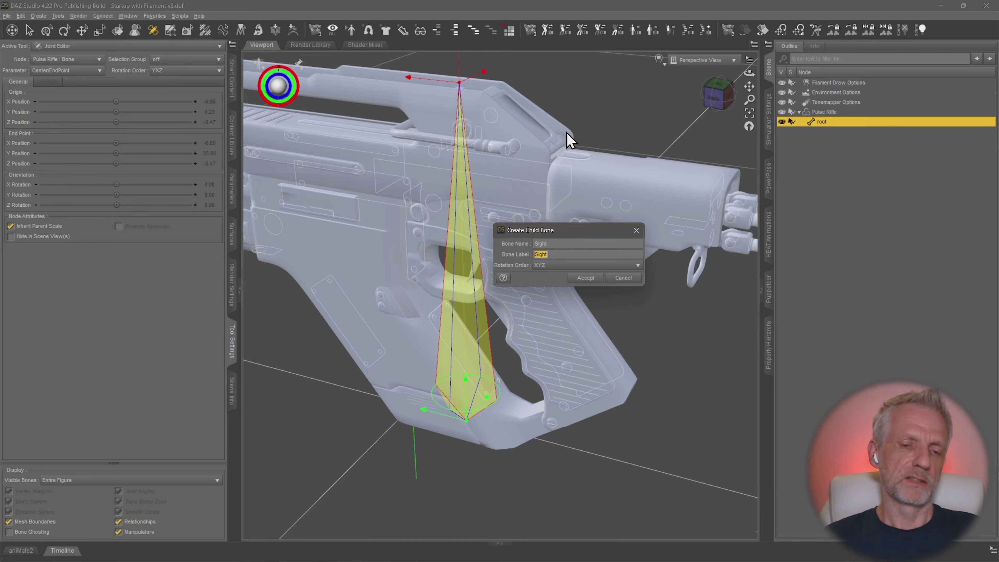
{"action": "left_click", "coordinate": [574, 265]}
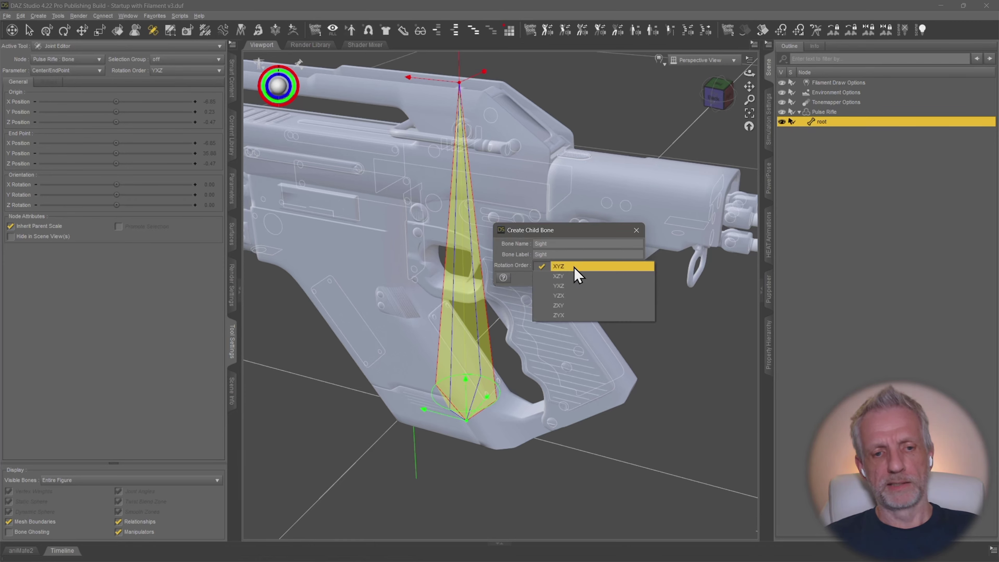
{"action": "left_click", "coordinate": [578, 307]}
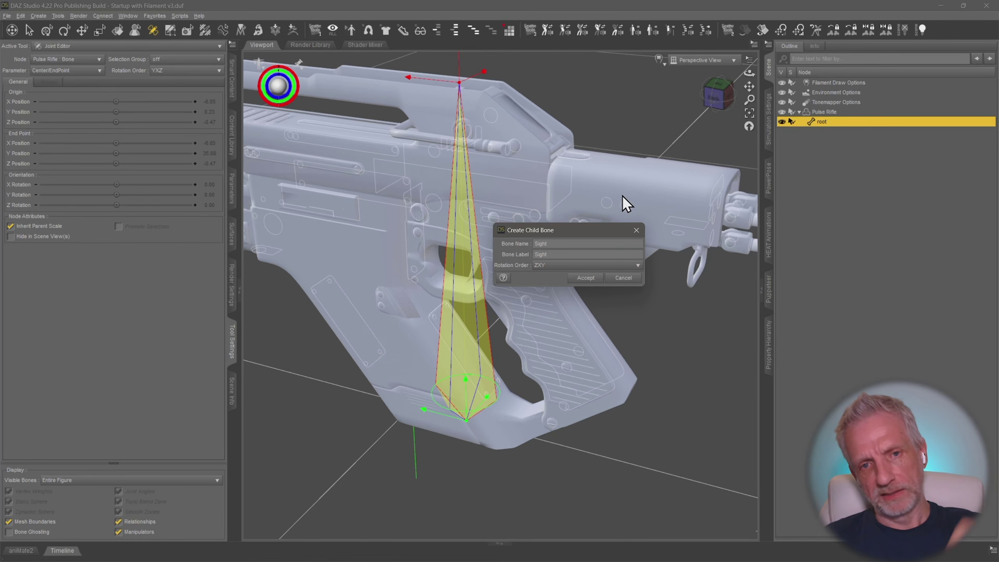
{"action": "left_click", "coordinate": [585, 277]}
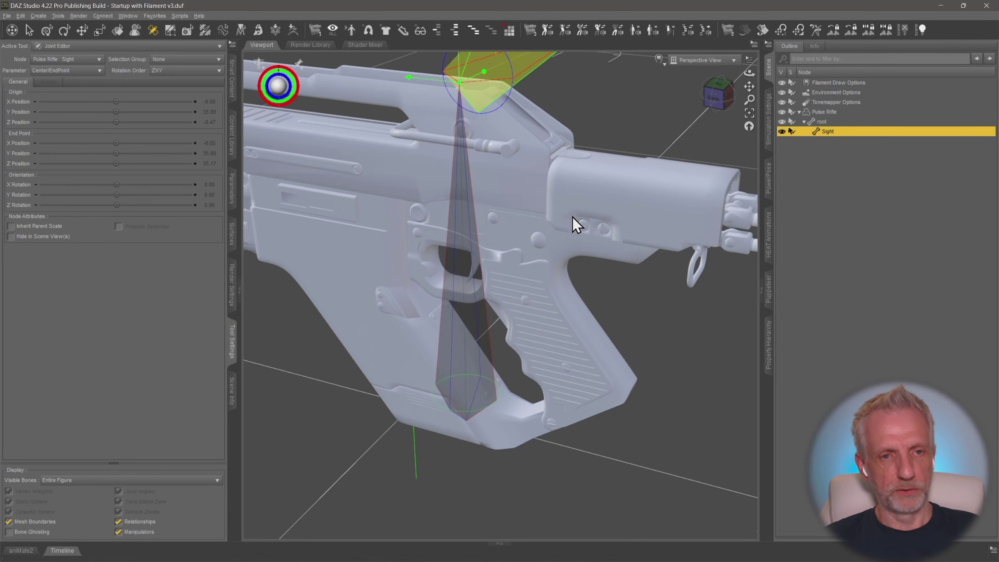
- Move the Sight bone's origin sideways across the rifle to a Z position of about -2.80
{"action": "middle_click_drag", "start_coordinate": [570, 199], "coordinate": [468, 217]}
{"action": "scroll", "coordinate": [570, 200], "scroll_direction": "down", "scroll_amount": 4}
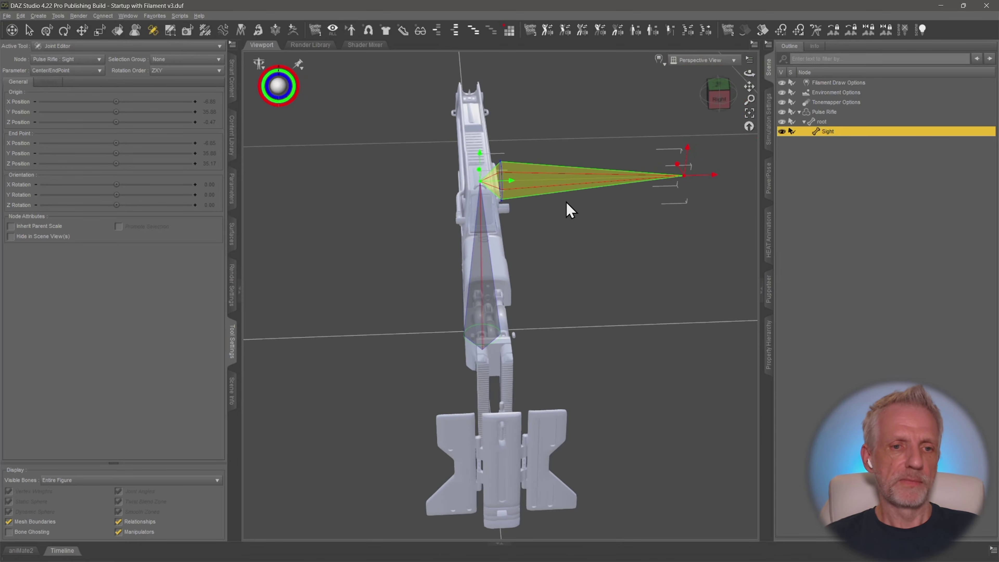
{"action": "middle_click_drag", "start_coordinate": [570, 210], "coordinate": [537, 259]}
{"action": "scroll", "coordinate": [543, 268], "scroll_direction": "up", "scroll_amount": 3}
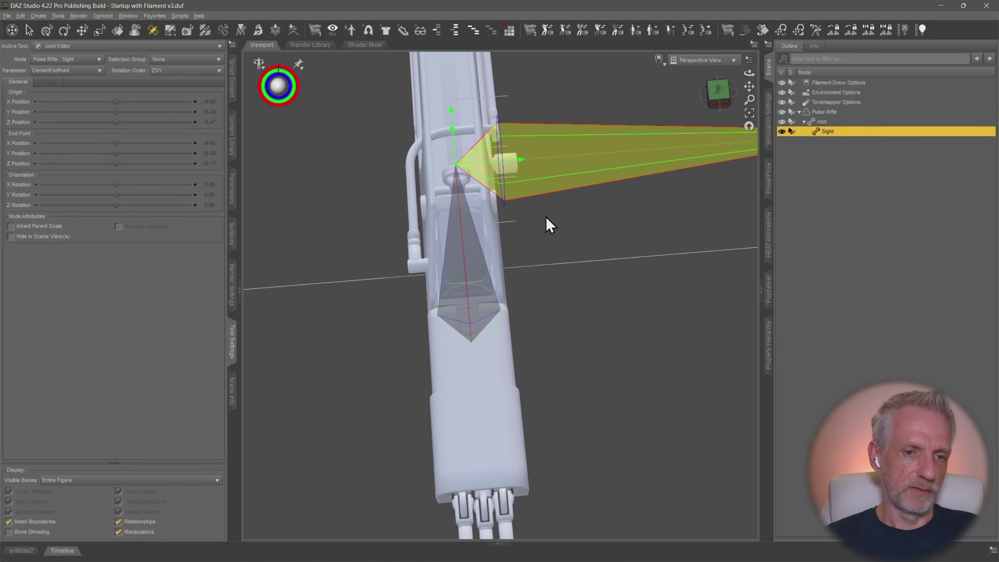
{"action": "left_click_drag", "start_coordinate": [520, 160], "coordinate": [491, 162]}
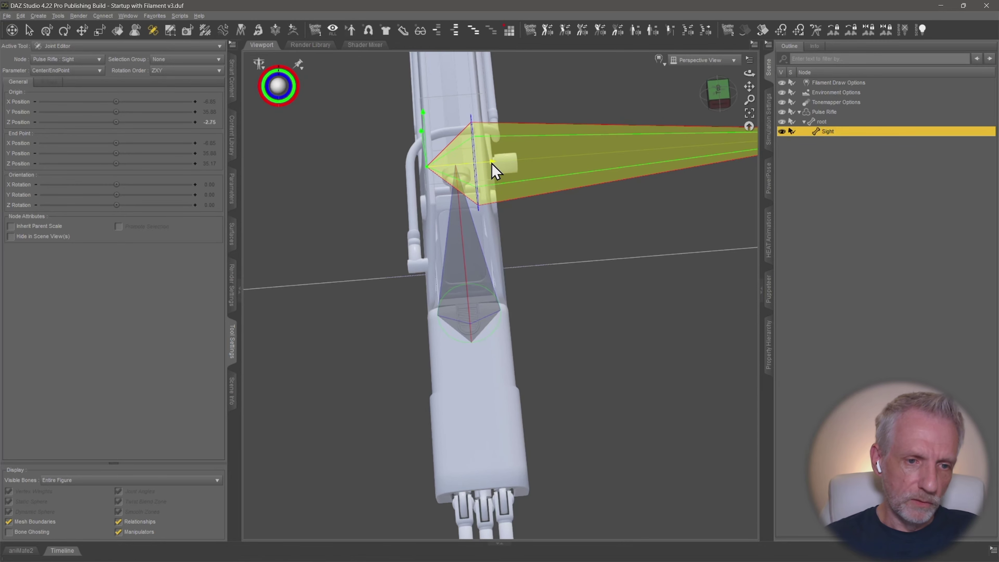
{"action": "left_click", "coordinate": [721, 98]}
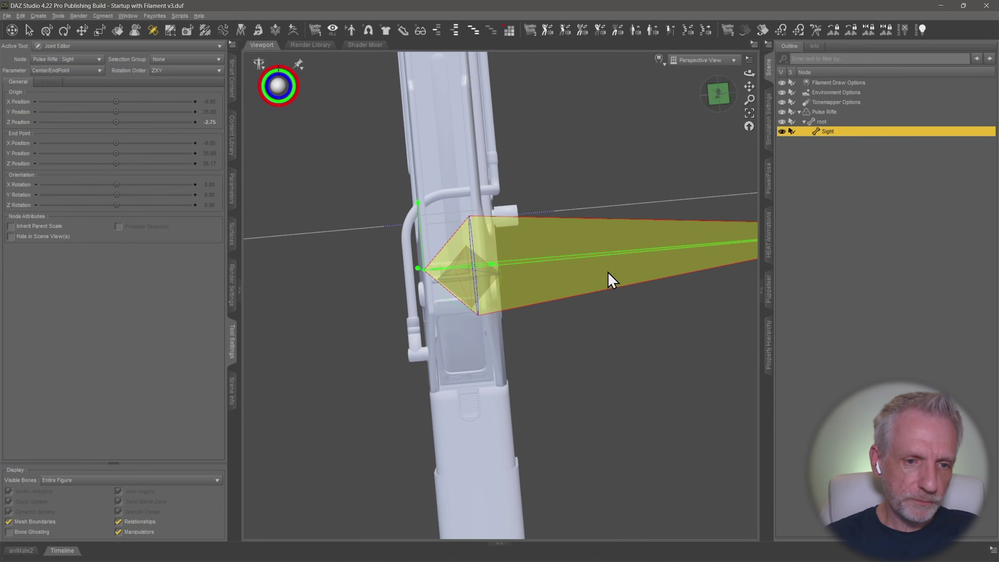
{"action": "left_click_drag", "start_coordinate": [550, 323], "coordinate": [554, 335], "text": "alt"}
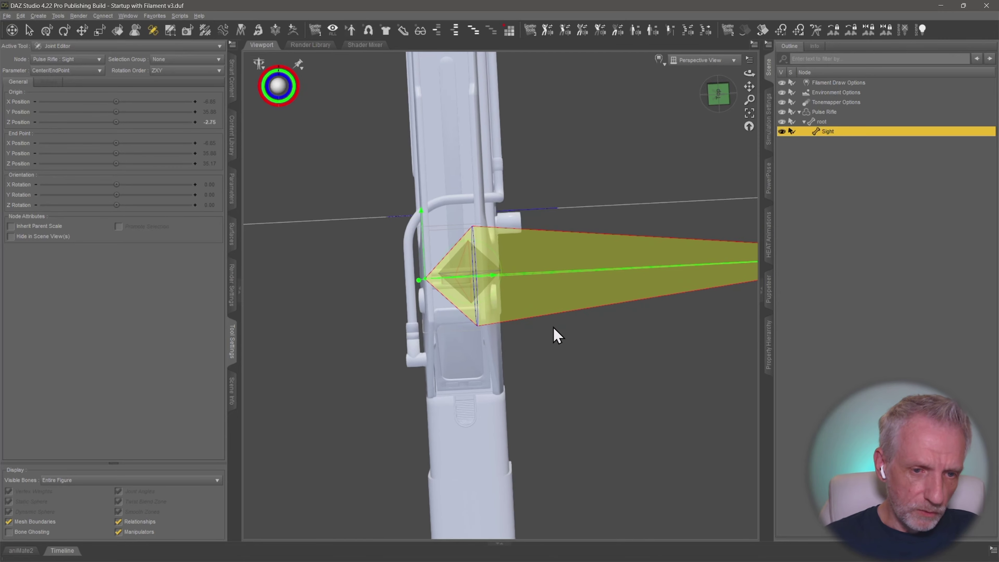
{"action": "left_click_drag", "start_coordinate": [505, 285], "coordinate": [495, 286]}
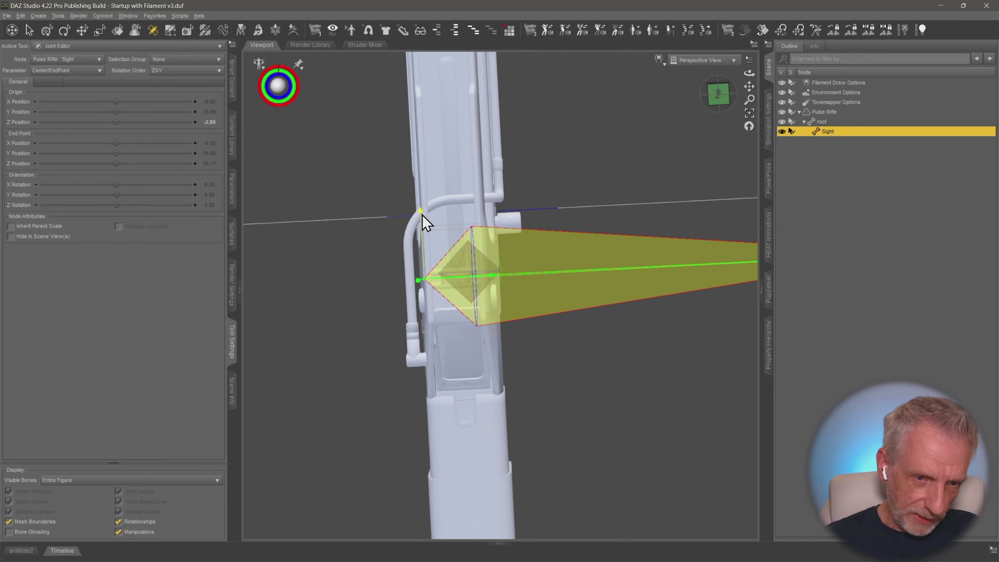
- Move the Sight bone's origin to about X -15.31 and its end point to about X -15.35, Z 2.68
{"action": "left_click_drag", "start_coordinate": [421, 232], "coordinate": [567, 369]}
{"action": "left_click_drag", "start_coordinate": [695, 170], "coordinate": [529, 90]}
{"action": "left_click_drag", "start_coordinate": [627, 318], "coordinate": [552, 338]}
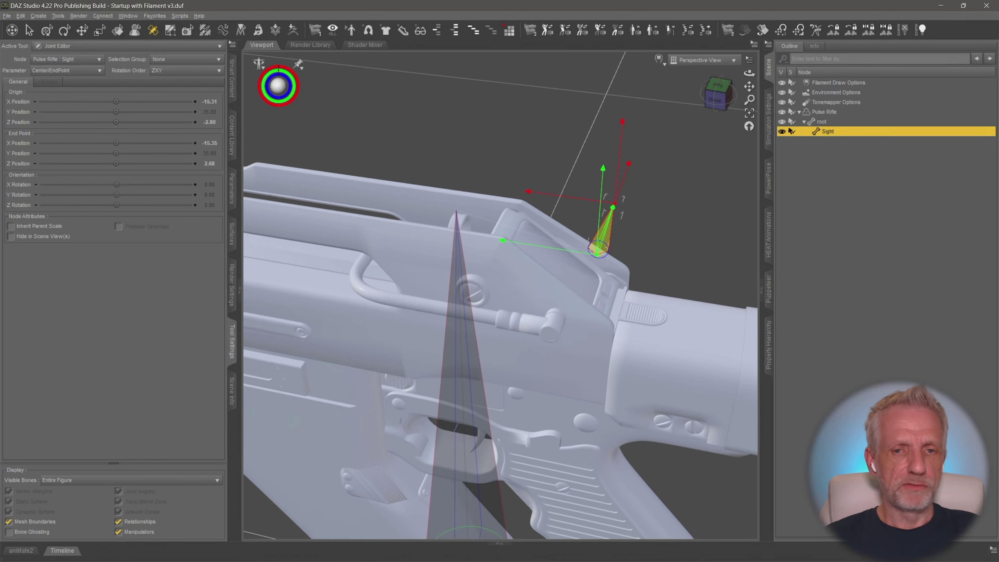
- Lower the Cutout Opacity of the Pulse Rifle's wire_002002002 surface to about 0.19, viewing the rifle straight from the side
{"action": "left_click", "coordinate": [715, 107]}
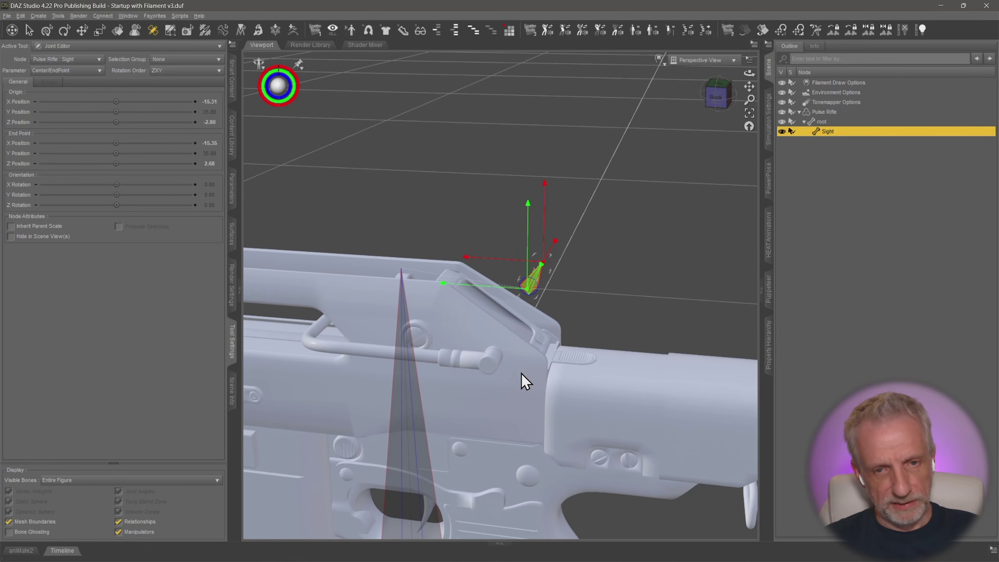
{"action": "left_click", "coordinate": [714, 97]}
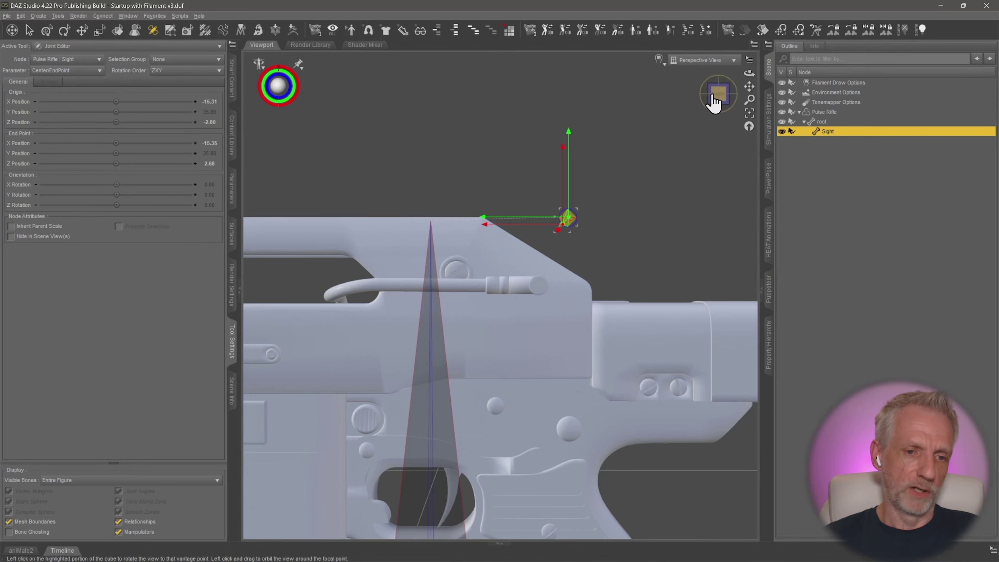
{"action": "left_click", "coordinate": [828, 112]}
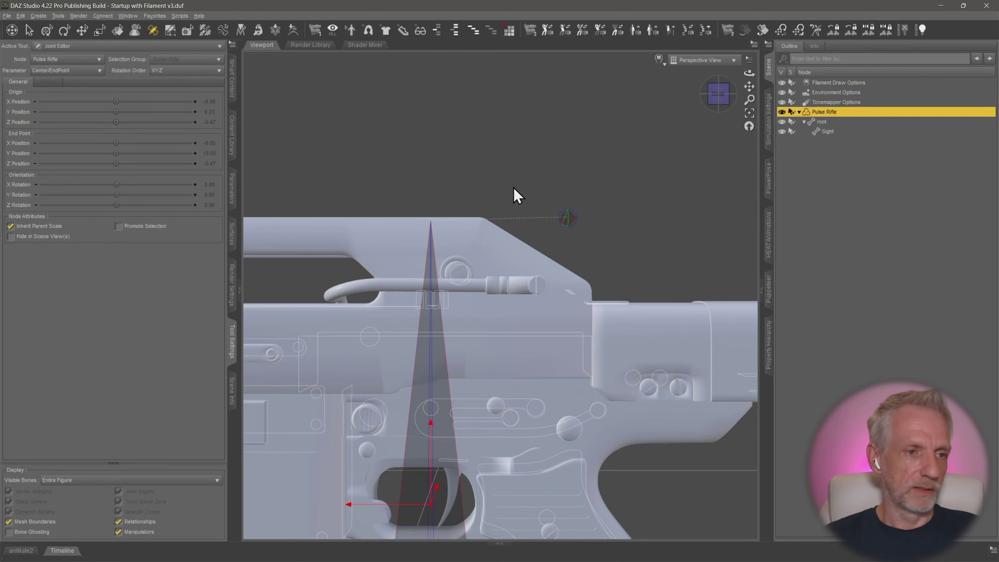
{"action": "left_click", "coordinate": [235, 241]}
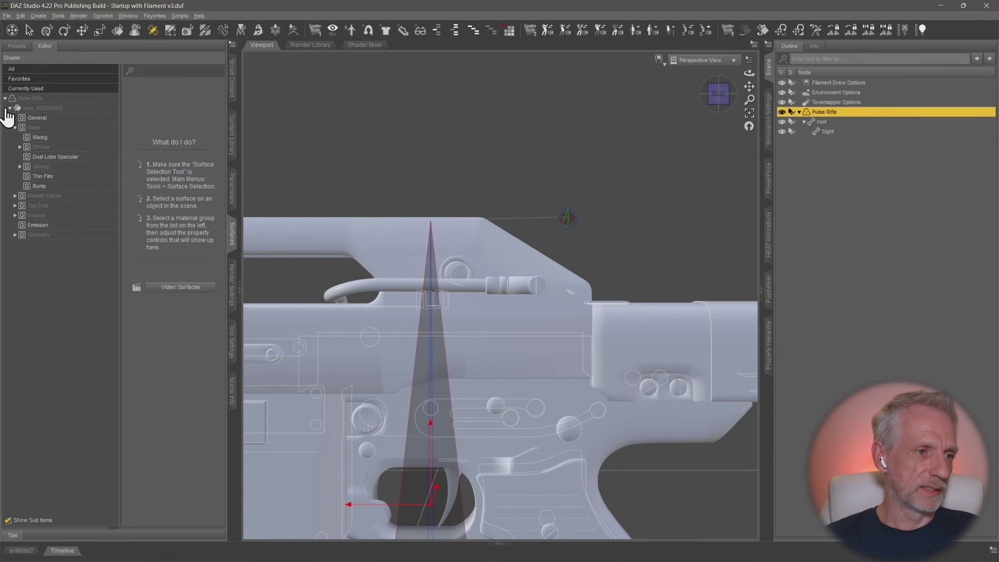
{"action": "left_click", "coordinate": [44, 110]}
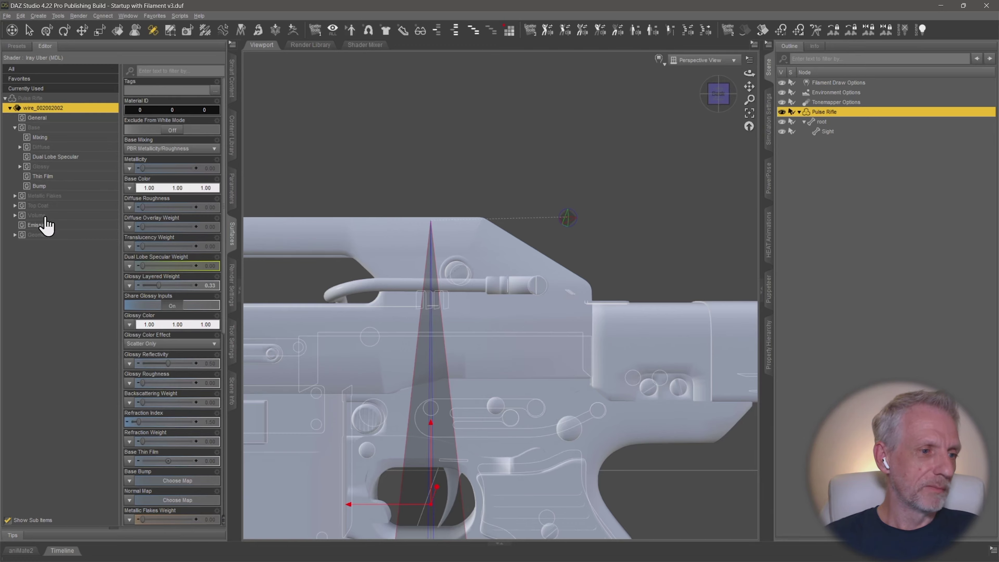
{"action": "left_click", "coordinate": [57, 236]}
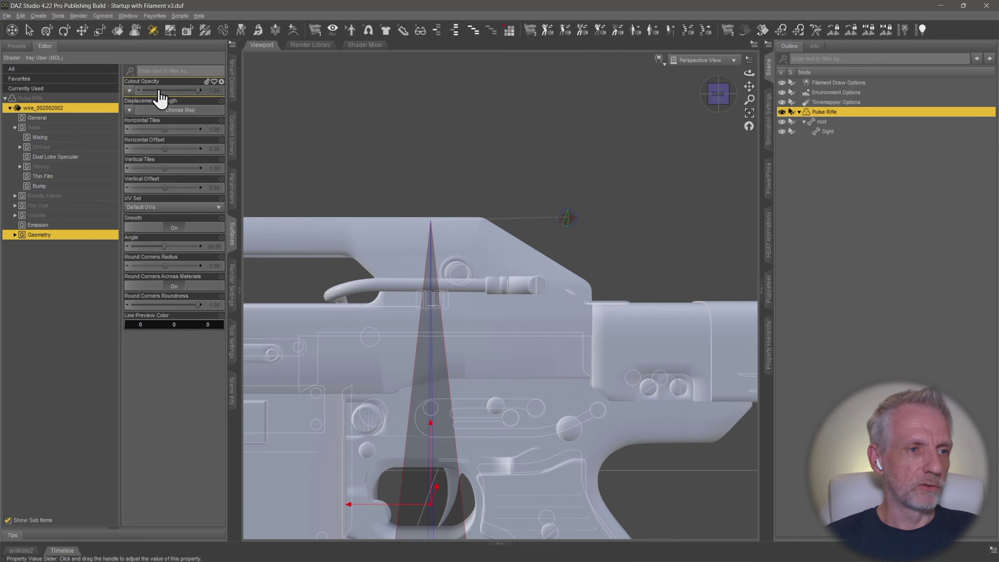
{"action": "left_click_drag", "start_coordinate": [198, 91], "coordinate": [152, 96]}
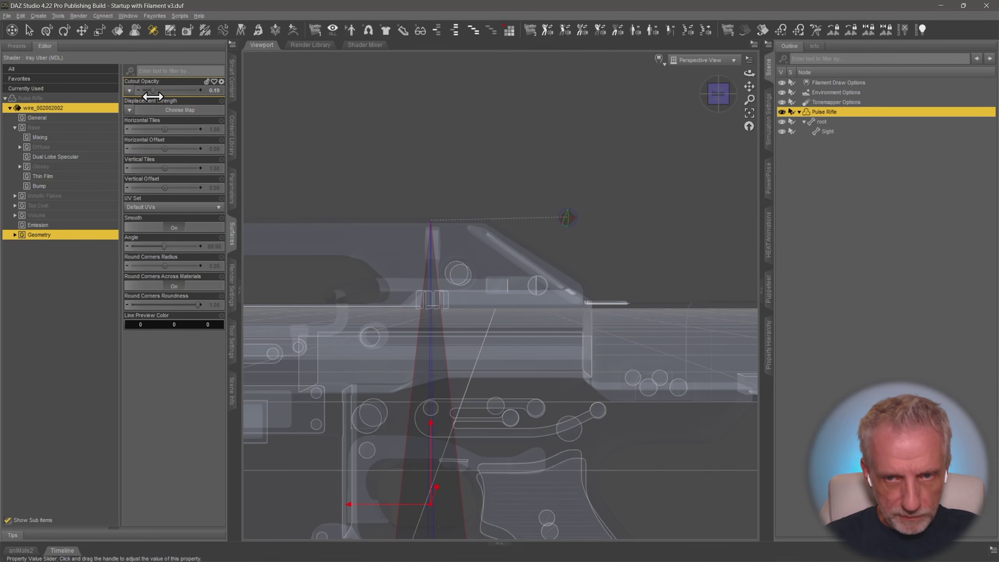
- Move the Sight bone down to the sight's hinge, with its origin near X -16.09, Y 30.99 and end point near X -16.41, Y 31.15
{"action": "left_click", "coordinate": [825, 132]}
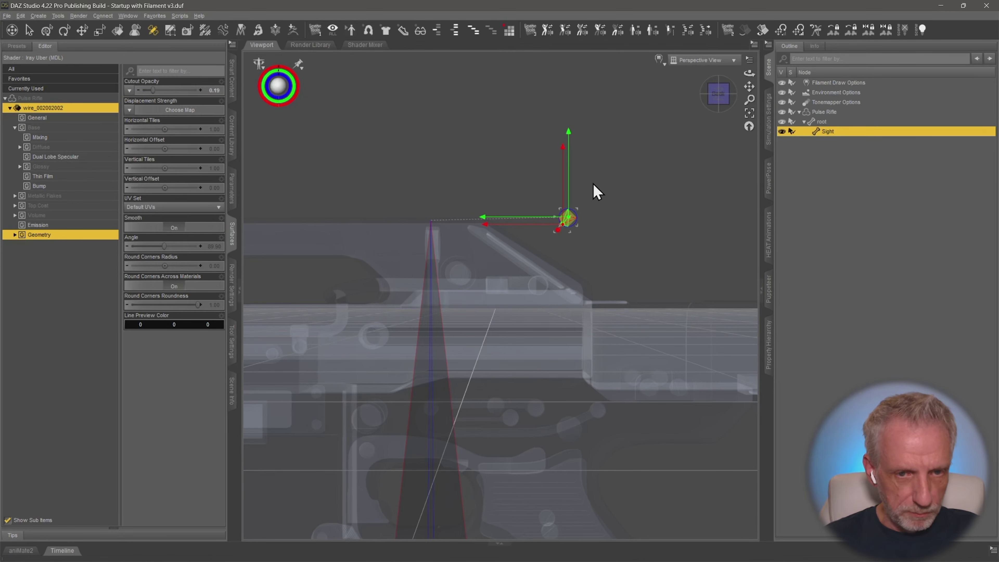
{"action": "left_click_drag", "start_coordinate": [573, 145], "coordinate": [577, 220]}
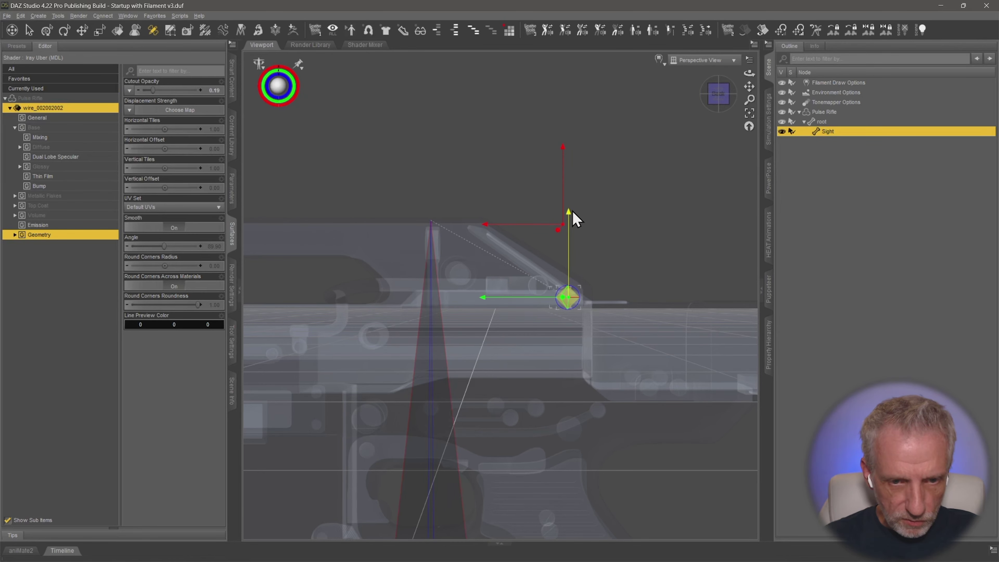
{"action": "left_click_drag", "start_coordinate": [486, 306], "coordinate": [496, 307]}
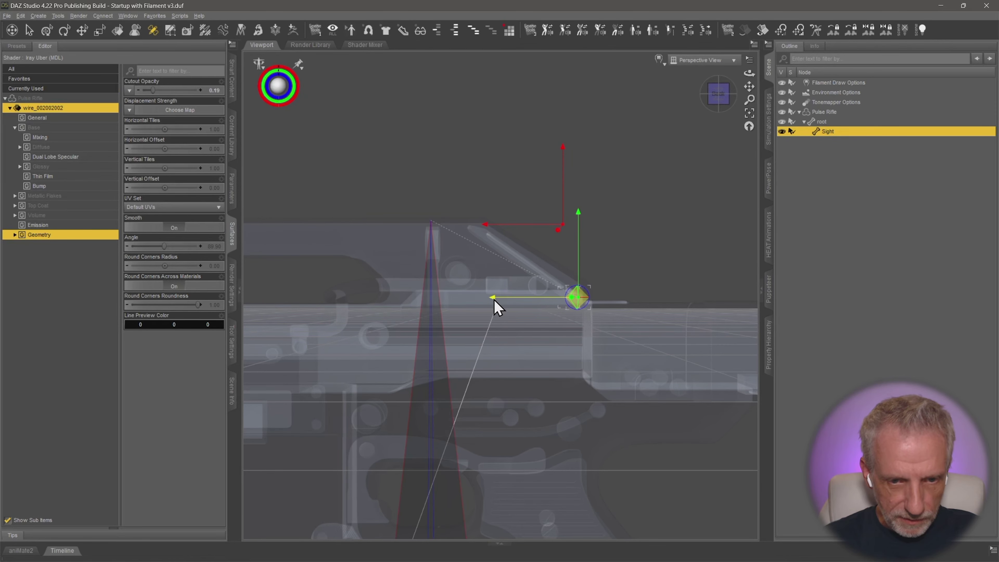
{"action": "scroll", "coordinate": [508, 301], "scroll_direction": "up", "scroll_amount": 5}
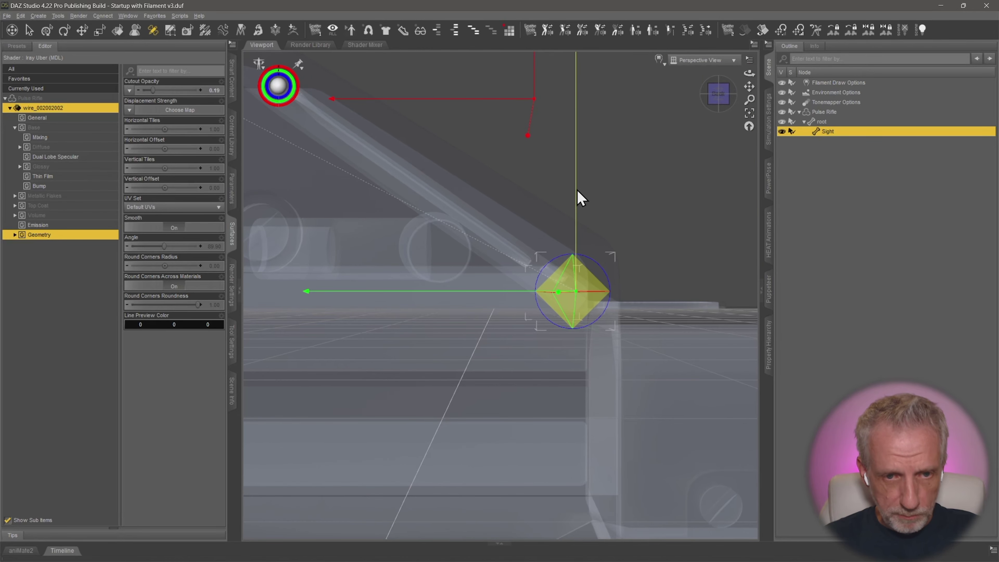
{"action": "left_click_drag", "start_coordinate": [576, 193], "coordinate": [576, 196]}
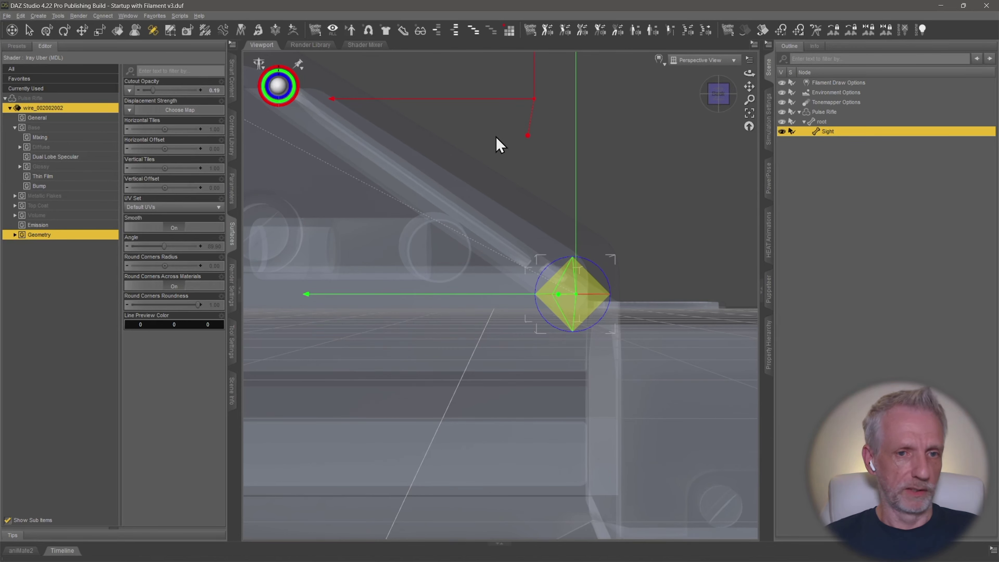
{"action": "left_click_drag", "start_coordinate": [532, 83], "coordinate": [510, 296]}
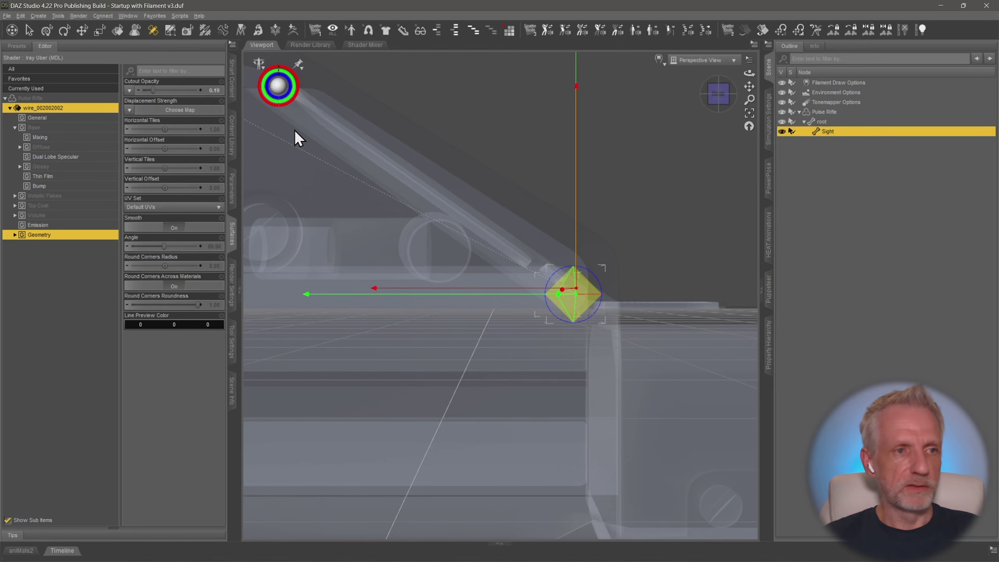
- Set the Sight bone's origin to X -16, Y 31 and Z -3
{"action": "left_click", "coordinate": [232, 348]}
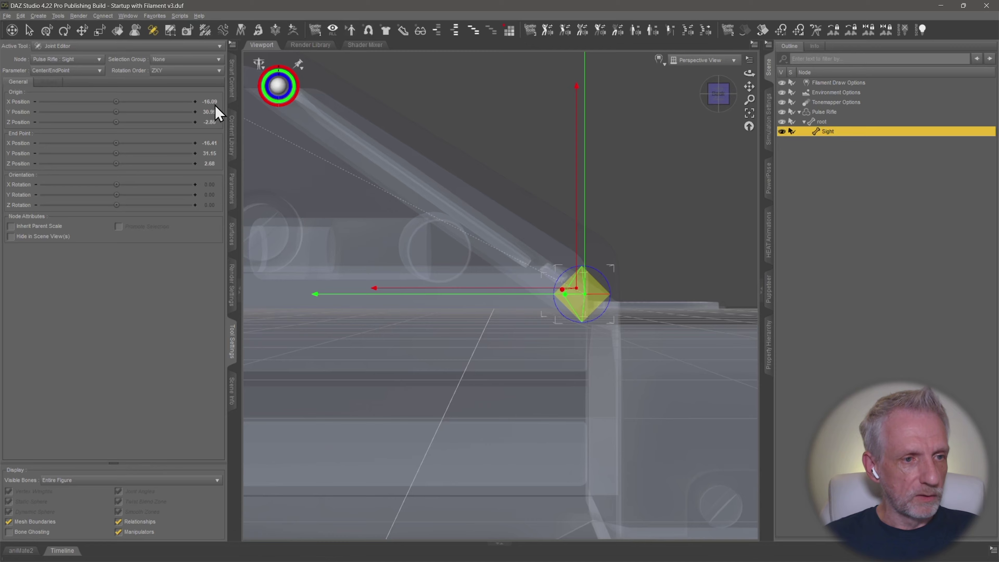
{"action": "left_click", "coordinate": [211, 102]}
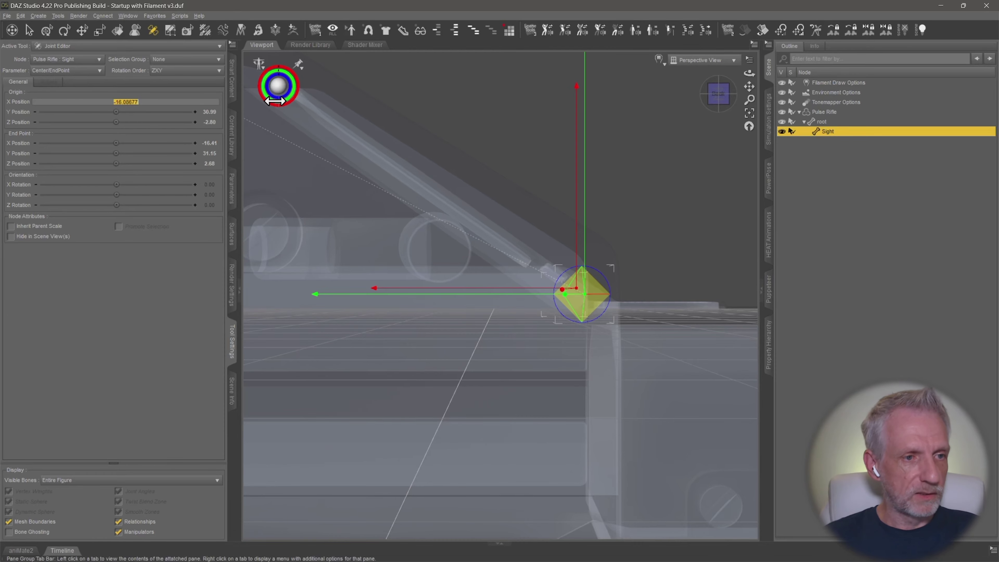
{"action": "type", "text": "-16"}
{"action": "key", "text": "Return"}
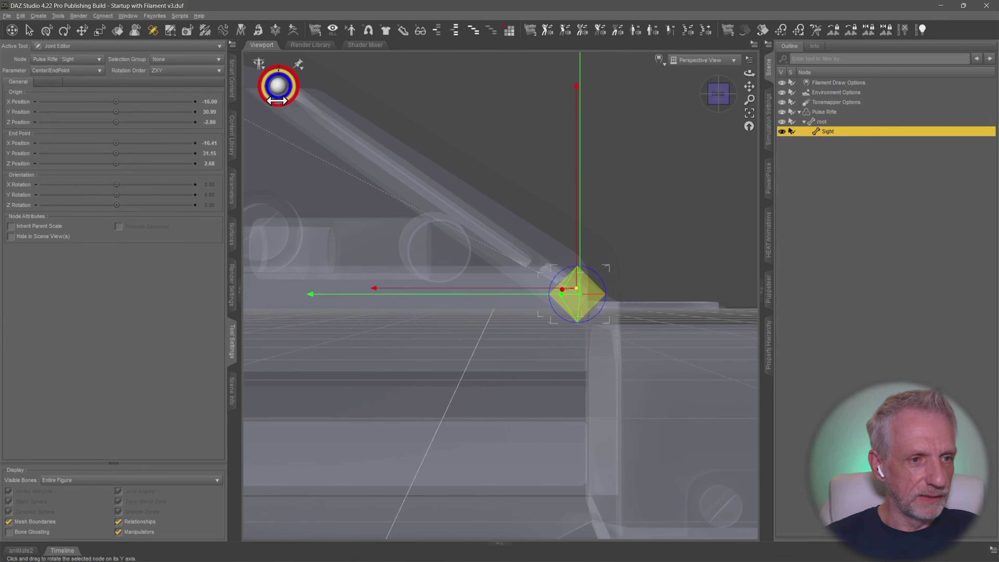
{"action": "left_click", "coordinate": [209, 112]}
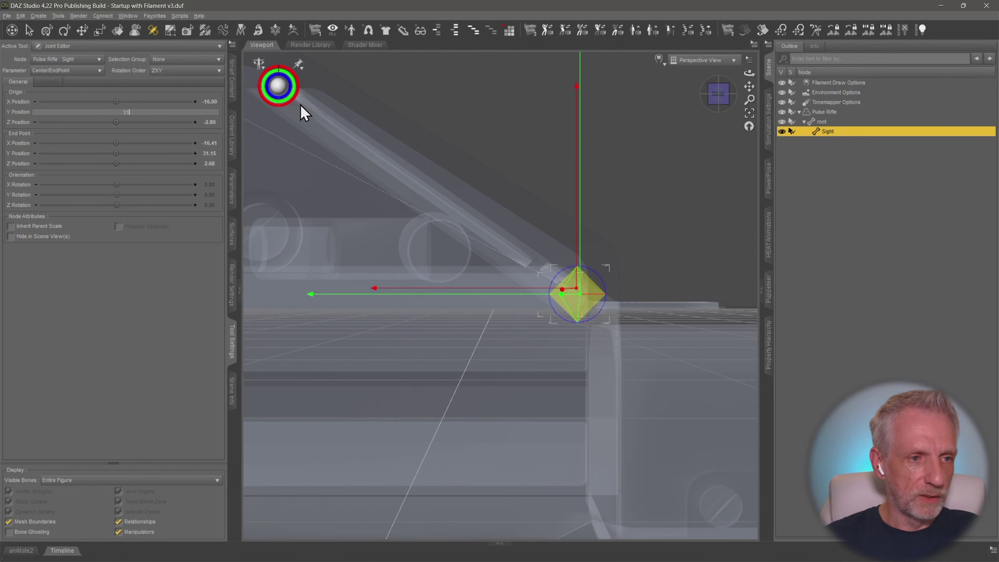
{"action": "type", "text": "31"}
{"action": "key", "text": "Return"}
{"action": "left_click", "coordinate": [212, 123]}
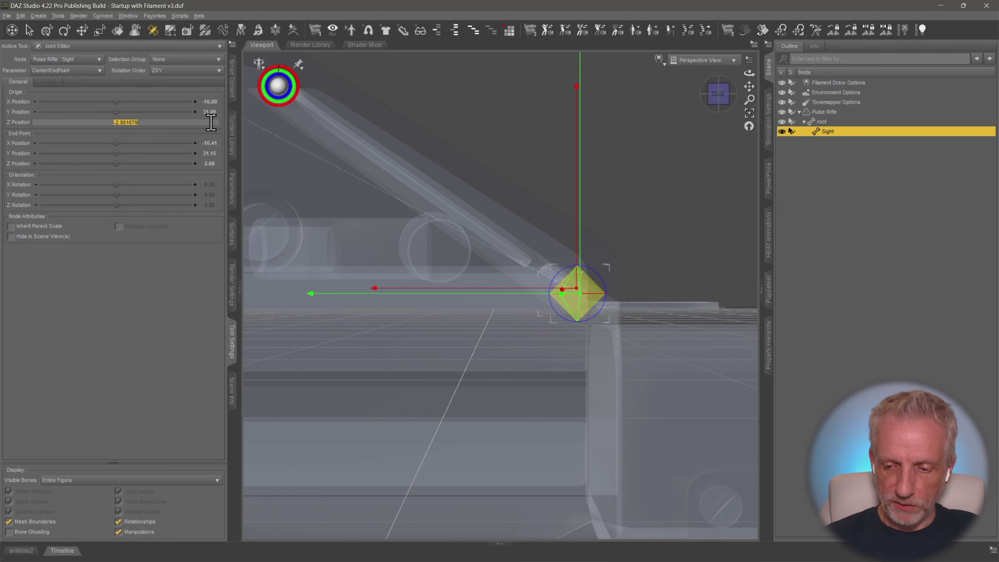
{"action": "type", "text": "-3"}
{"action": "key", "text": "Return"}
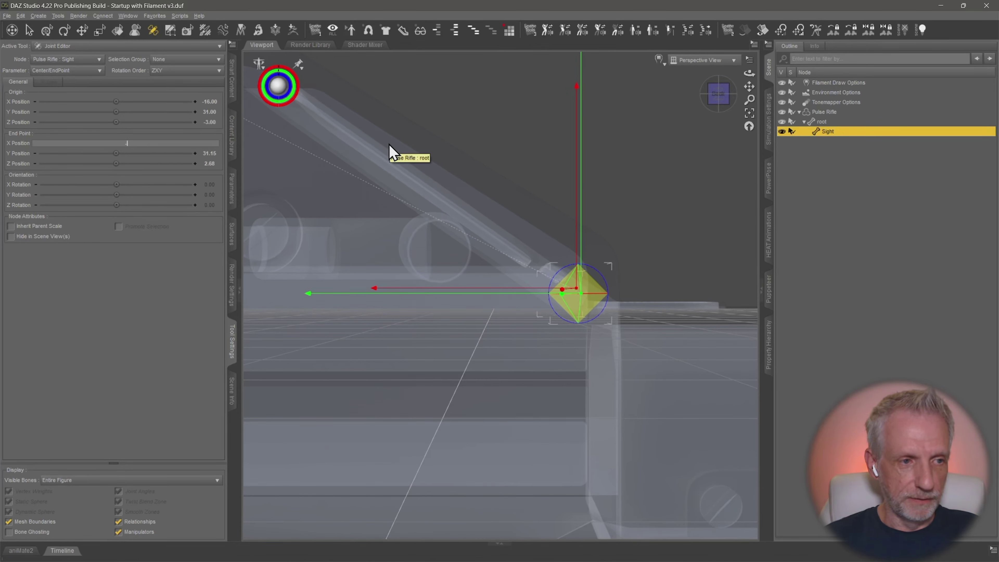
- Set the Sight bone's end point to X -16 and Y 31, and shift it along X to about -16.52
{"action": "left_click", "coordinate": [212, 153]}
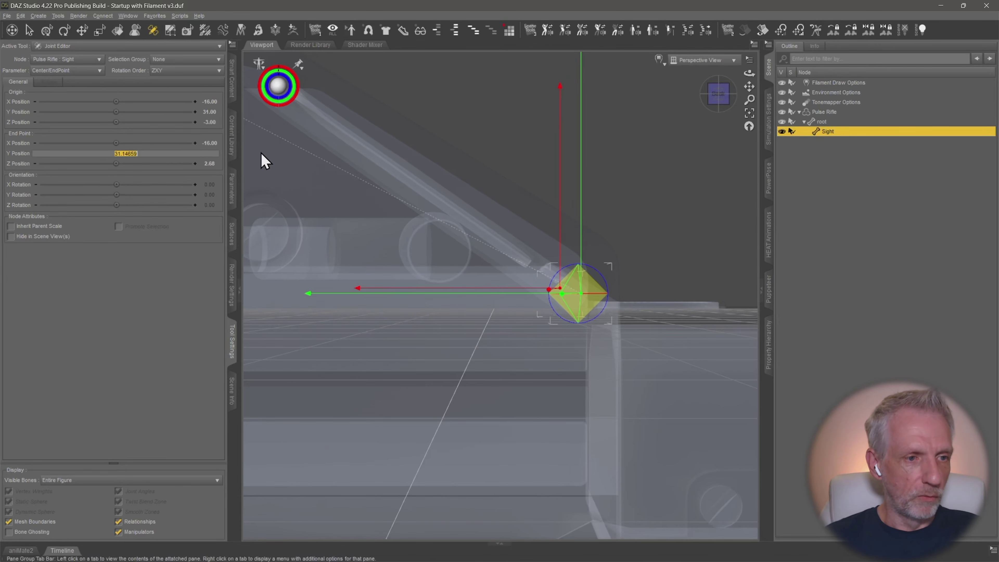
{"action": "type", "text": "31"}
{"action": "key", "text": "Return"}
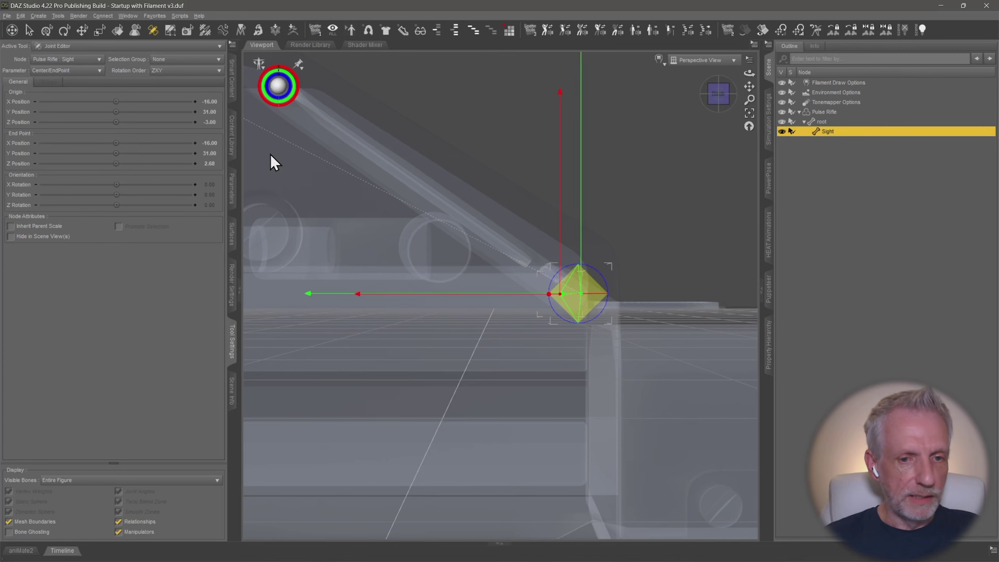
{"action": "left_click_drag", "start_coordinate": [359, 295], "coordinate": [379, 297]}
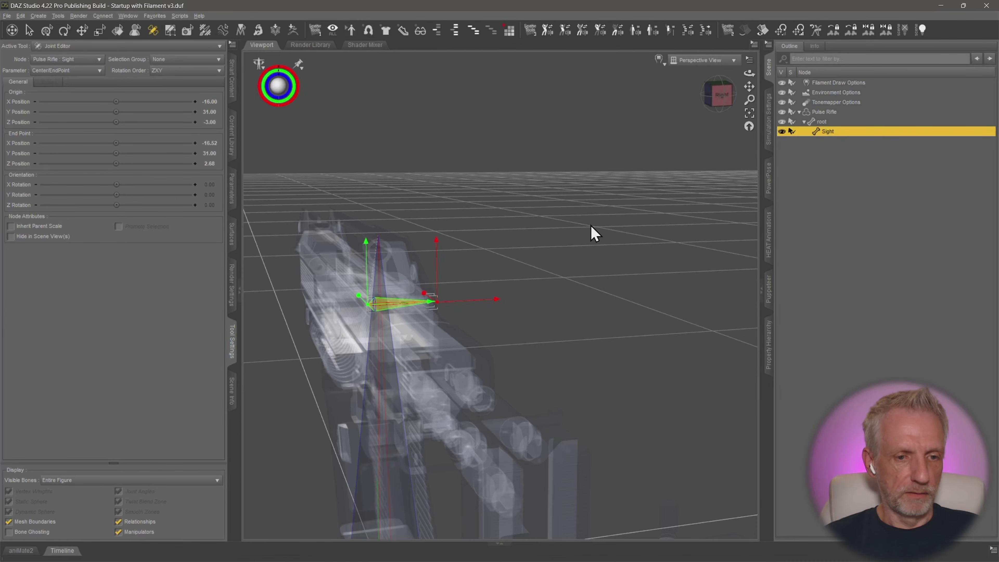
{"action": "mouse_move", "coordinate": [591, 225]}
{"action": "middle_mouse_down"}
{"action": "mouse_move", "coordinate": [629, 248]}
{"action": "mouse_move", "coordinate": [591, 300]}
{"action": "mouse_move", "coordinate": [689, 252]}
{"action": "mouse_move", "coordinate": [704, 272]}
{"action": "mouse_move", "coordinate": [649, 291]}
{"action": "mouse_move", "coordinate": [614, 268]}
{"action": "mouse_move", "coordinate": [591, 232]}
{"action": "middle_mouse_up"}
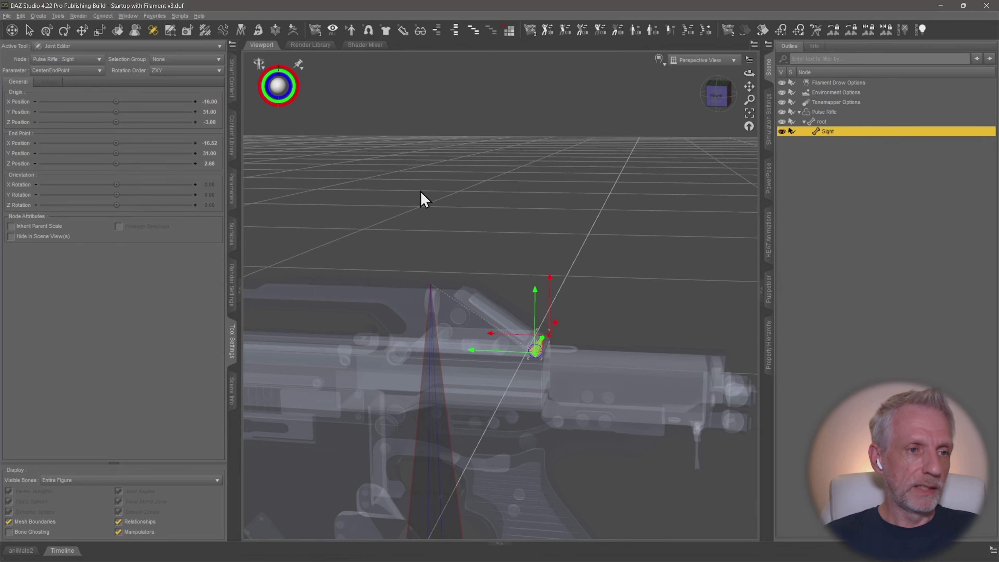
- Restore the rifle surface's Cutout Opacity to 1.00 and deselect the rifle
{"action": "left_click", "coordinate": [231, 238]}
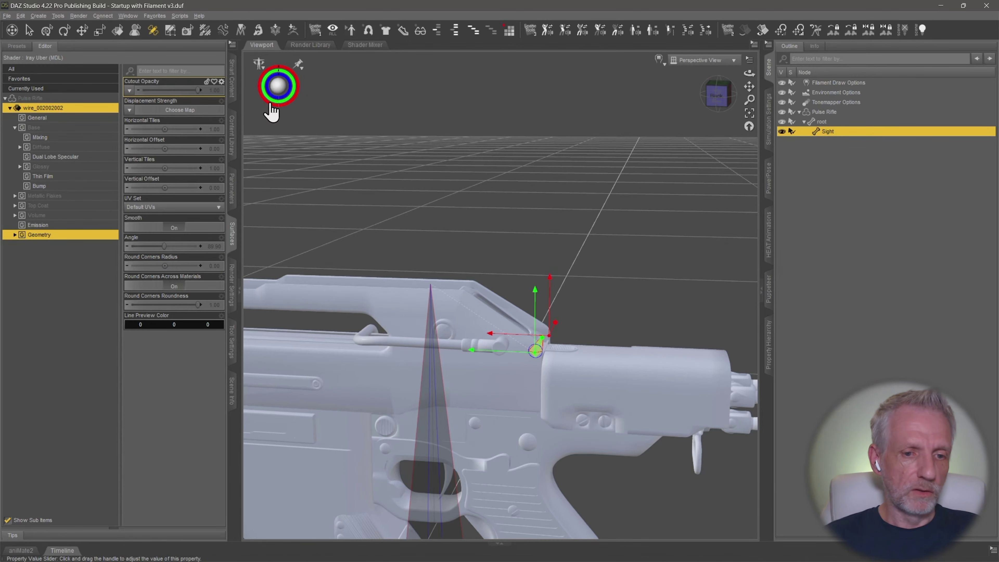
{"action": "left_click", "coordinate": [389, 274]}
{"action": "middle_click_drag", "start_coordinate": [486, 231], "coordinate": [490, 305]}
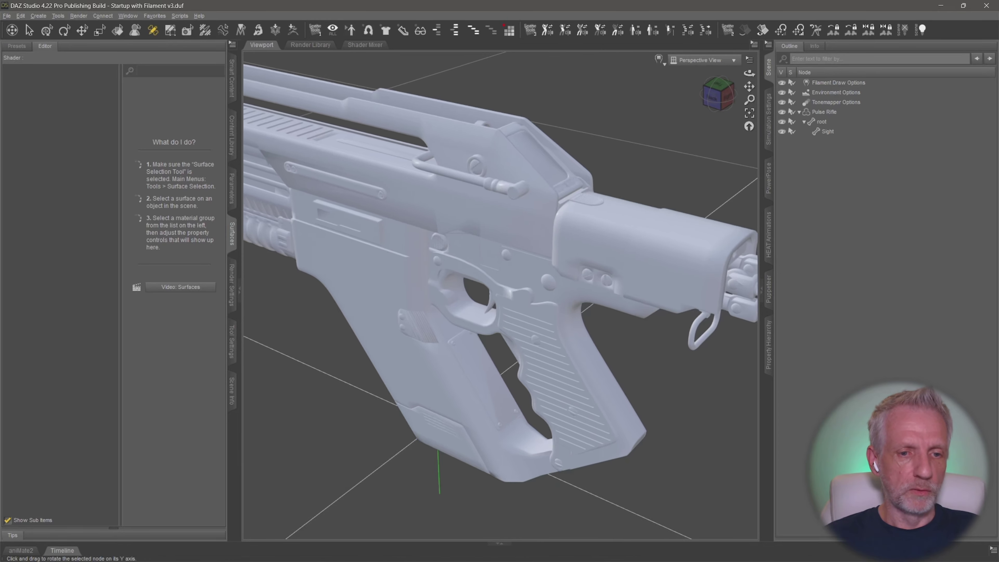
{"action": "scroll", "coordinate": [489, 229], "scroll_direction": "down", "scroll_amount": 2}
{"action": "middle_click_drag", "start_coordinate": [489, 228], "coordinate": [604, 260]}
- Assign the Sight face group to the Sight bone as its selection group
{"action": "left_click", "coordinate": [828, 132]}
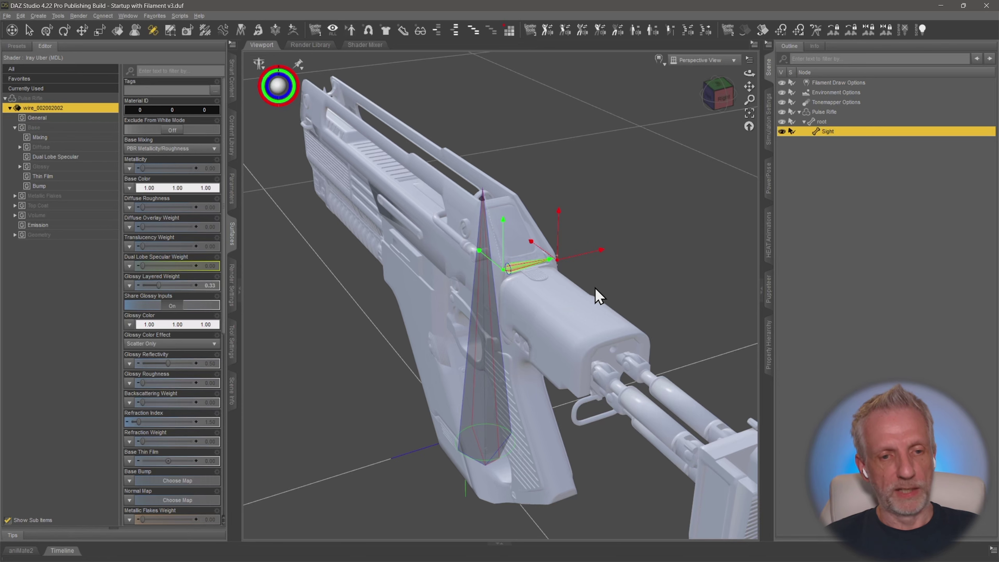
{"action": "left_click", "coordinate": [232, 343]}
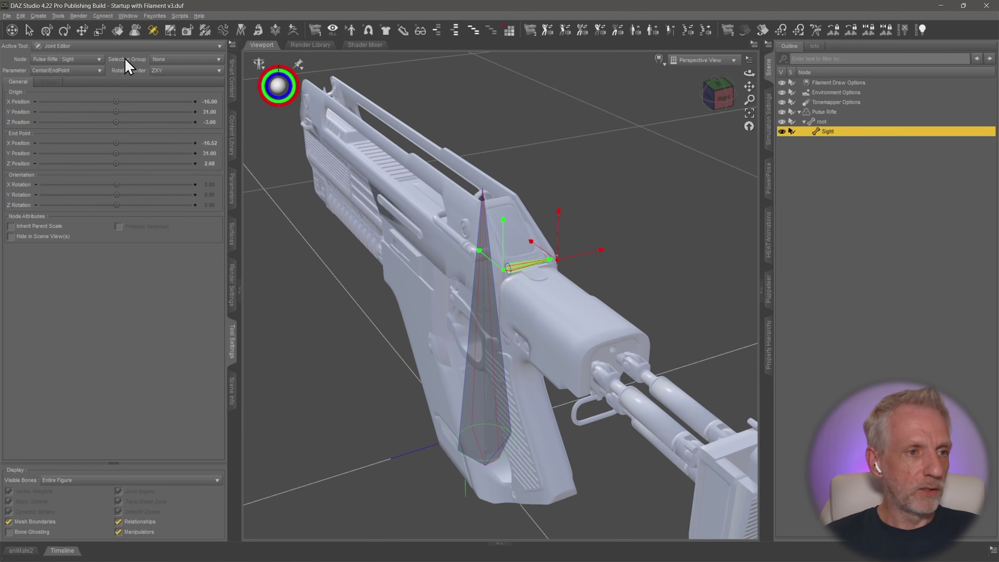
{"action": "left_click", "coordinate": [212, 59]}
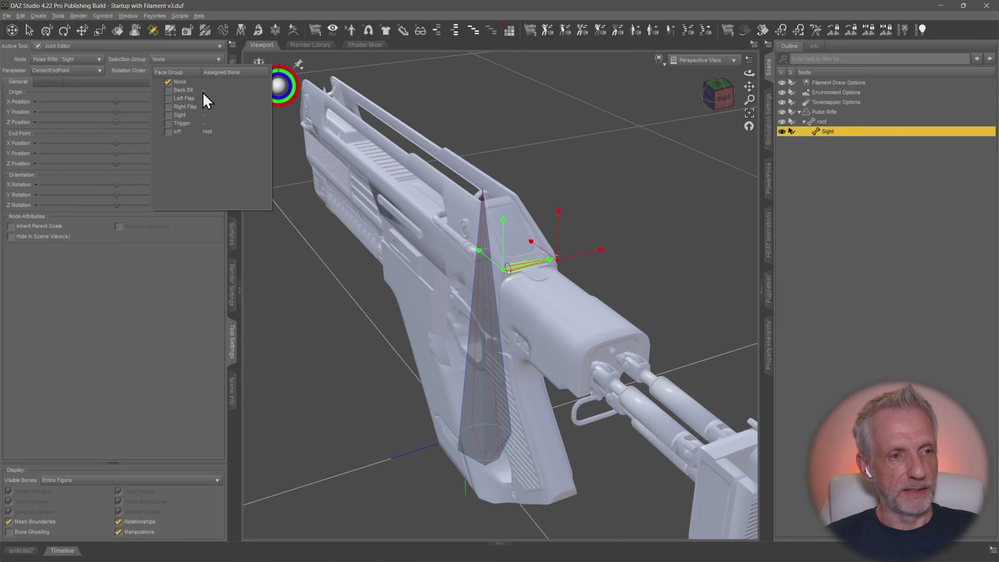
{"action": "left_click", "coordinate": [170, 117]}
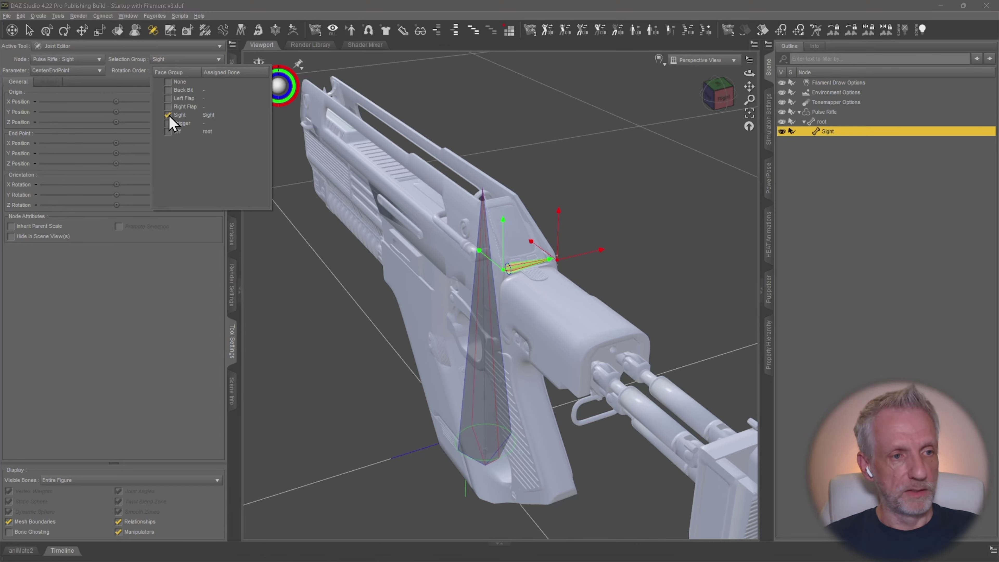
{"action": "left_click", "coordinate": [240, 116]}
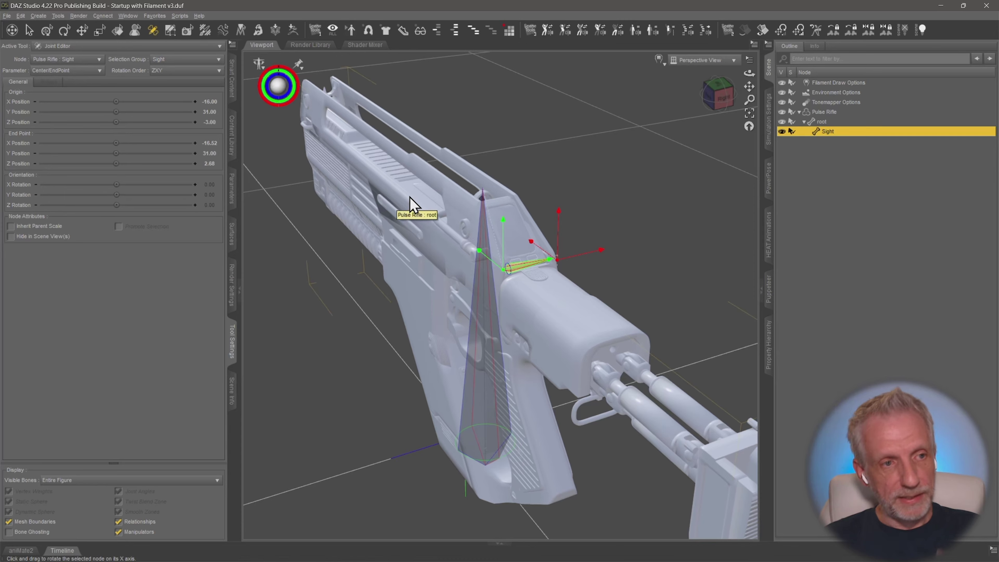
- Try rotating the Sight bone about its Z axis with the Rotate tool to test whether the sight follows
{"action": "left_click", "coordinate": [64, 29]}
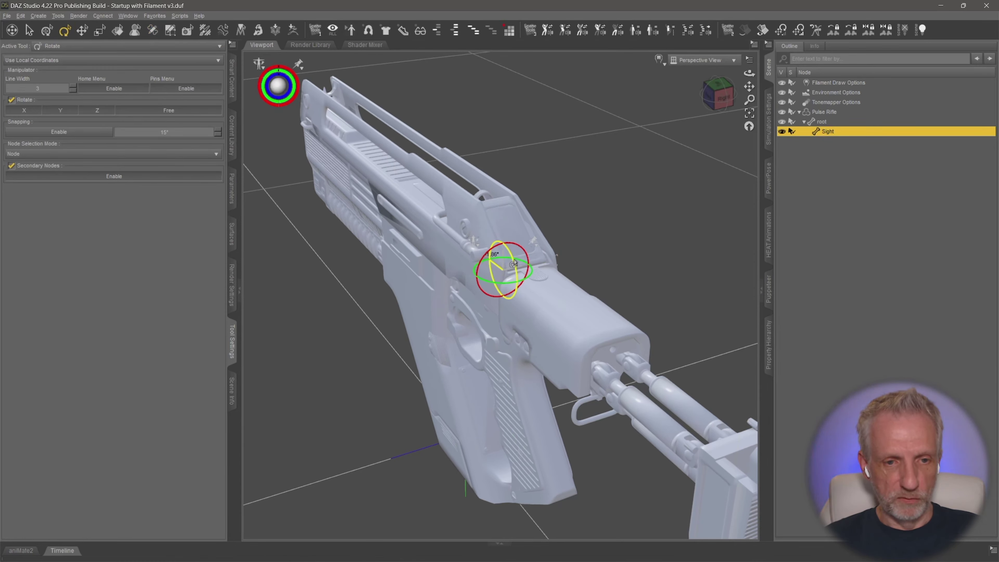
{"action": "mouse_move", "coordinate": [514, 263]}
{"action": "left_mouse_down"}
{"action": "mouse_move", "coordinate": [518, 296]}
{"action": "mouse_move", "coordinate": [511, 233]}
{"action": "mouse_move", "coordinate": [507, 272]}
{"action": "left_mouse_up"}
{"action": "mouse_move", "coordinate": [447, 296]}
{"action": "left_mouse_down", "text": "alt"}
{"action": "mouse_move", "coordinate": [488, 287]}
{"action": "mouse_move", "coordinate": [451, 284]}
{"action": "left_mouse_up", "text": "alt"}
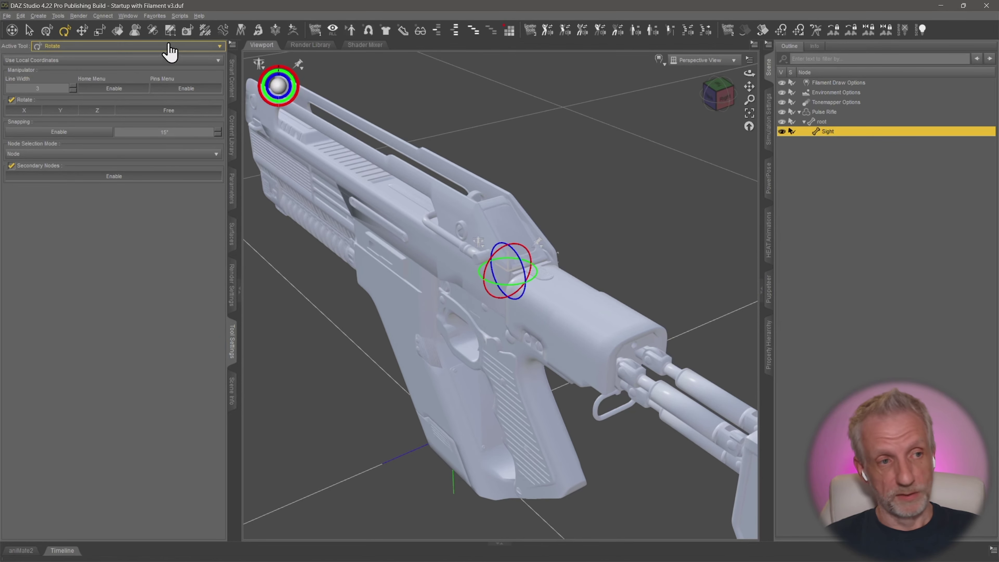
- Fill the Sight bone's weight map by its bone selection group with the Node Weight Map Brush and show its General Weights
{"action": "left_click", "coordinate": [204, 33]}
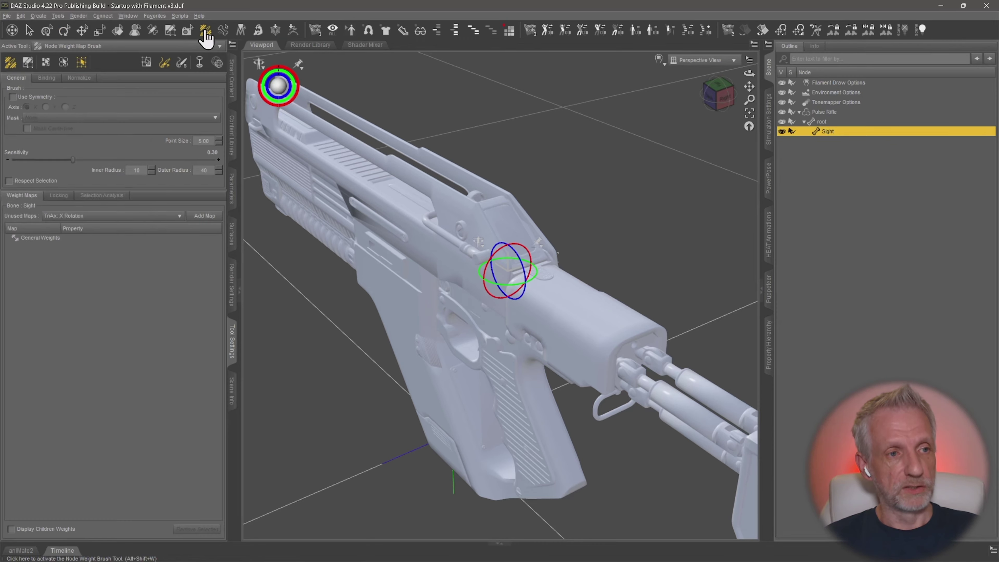
{"action": "left_click", "coordinate": [57, 15]}
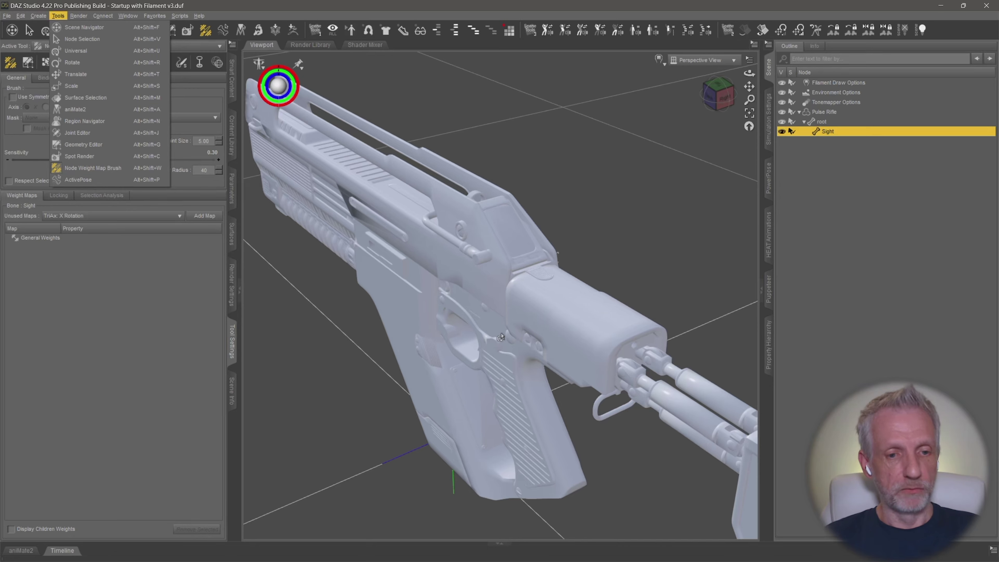
{"action": "right_click", "coordinate": [504, 261]}
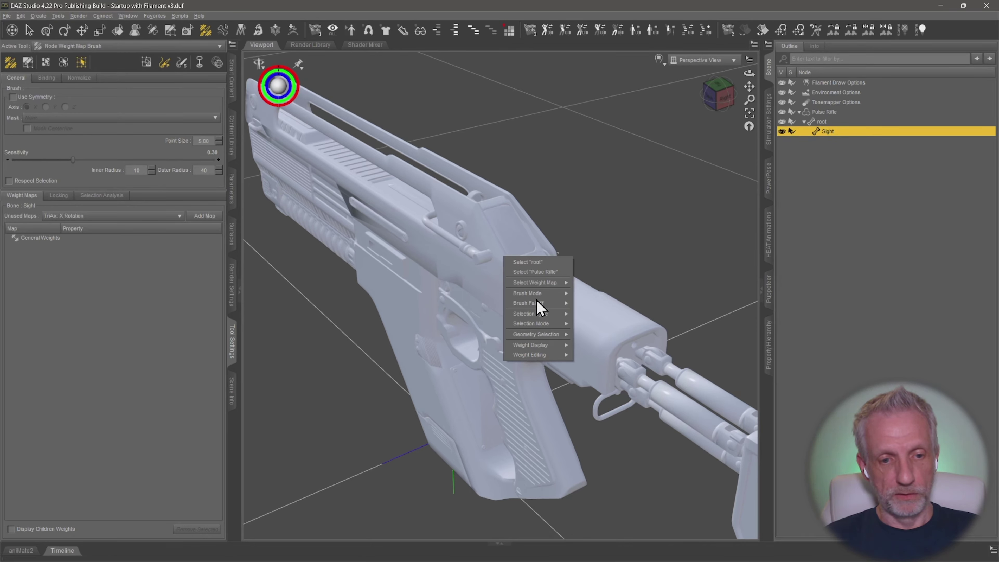
{"action": "mouse_move", "coordinate": [547, 356]}
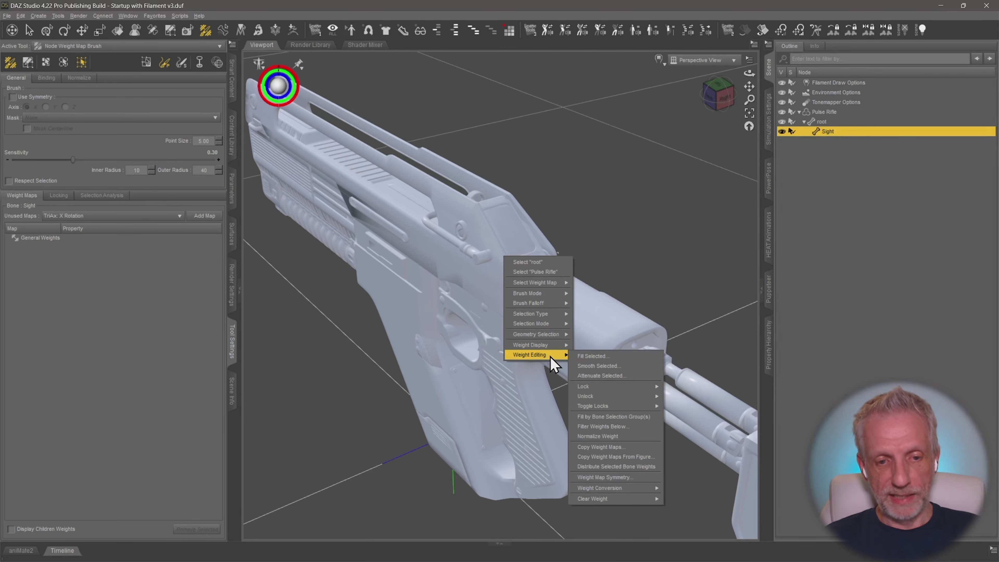
{"action": "left_click", "coordinate": [651, 418]}
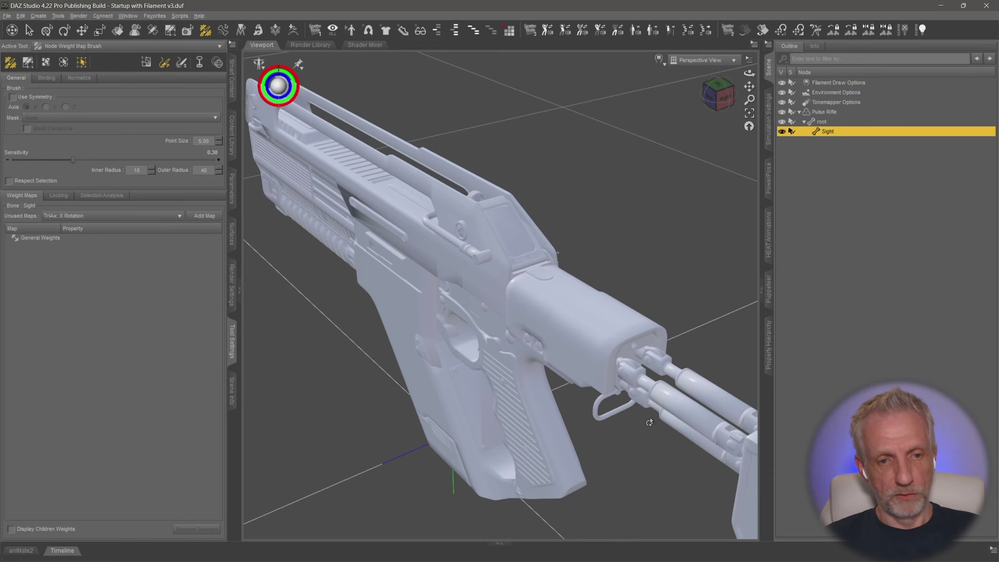
{"action": "left_click", "coordinate": [48, 239]}
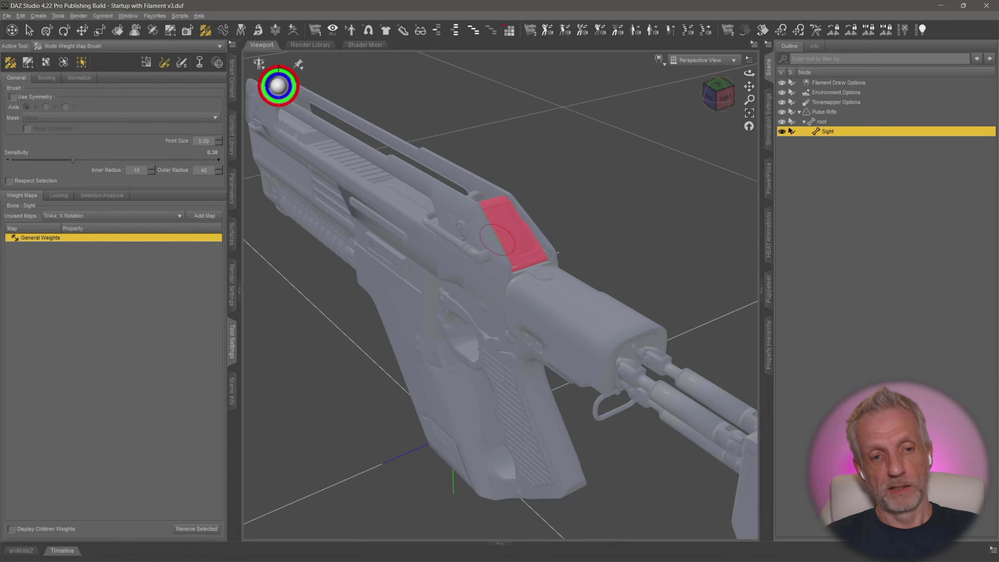
{"action": "mouse_move", "coordinate": [524, 236]}
{"action": "left_mouse_down", "text": "alt"}
{"action": "mouse_move", "coordinate": [491, 238]}
{"action": "mouse_move", "coordinate": [523, 236]}
{"action": "left_mouse_up", "text": "alt"}
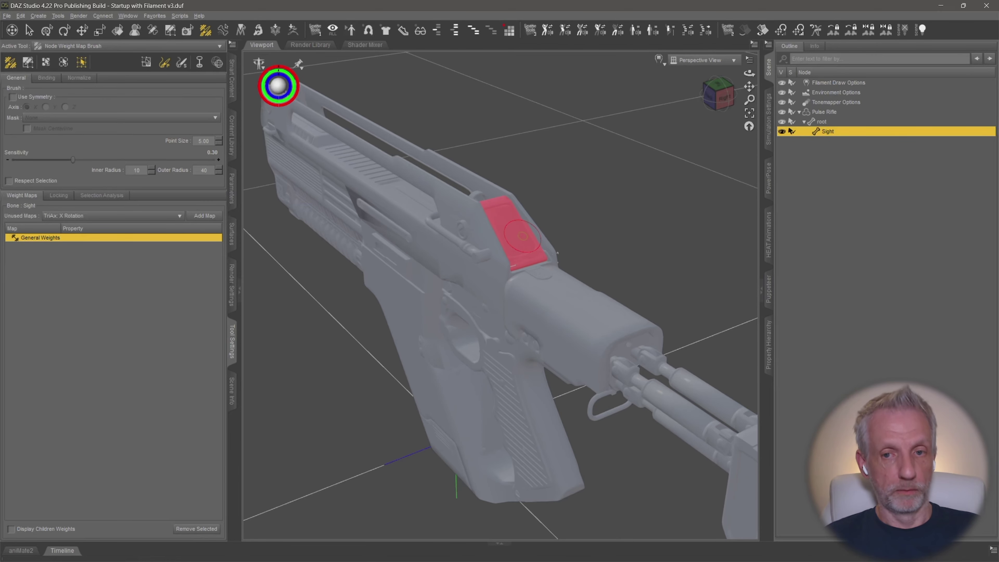
- Bring up the Sight bone's rotation parameters
{"action": "left_click", "coordinate": [231, 195]}
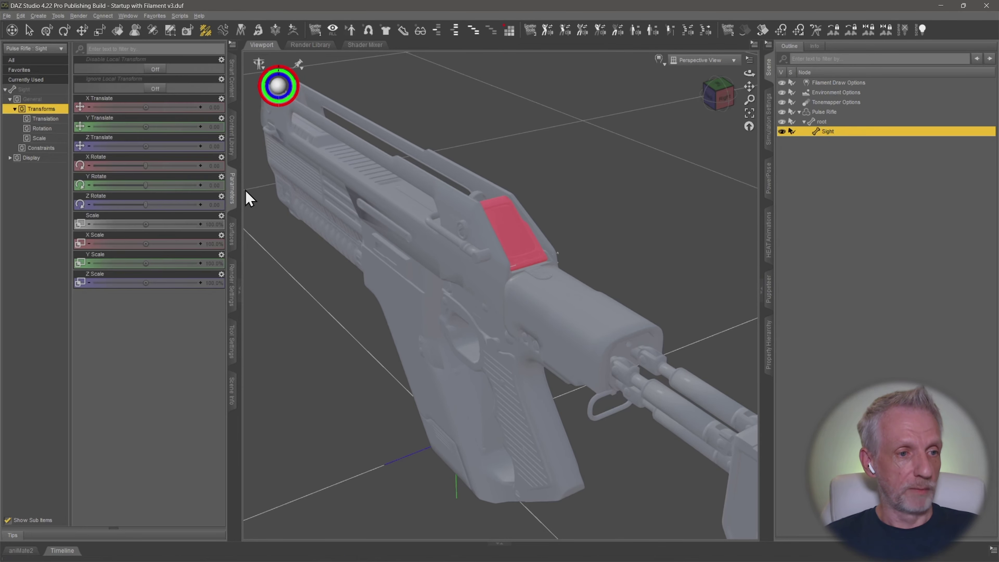
{"action": "left_click", "coordinate": [42, 128]}
{"action": "left_click_drag", "start_coordinate": [419, 220], "coordinate": [385, 216], "text": "alt"}
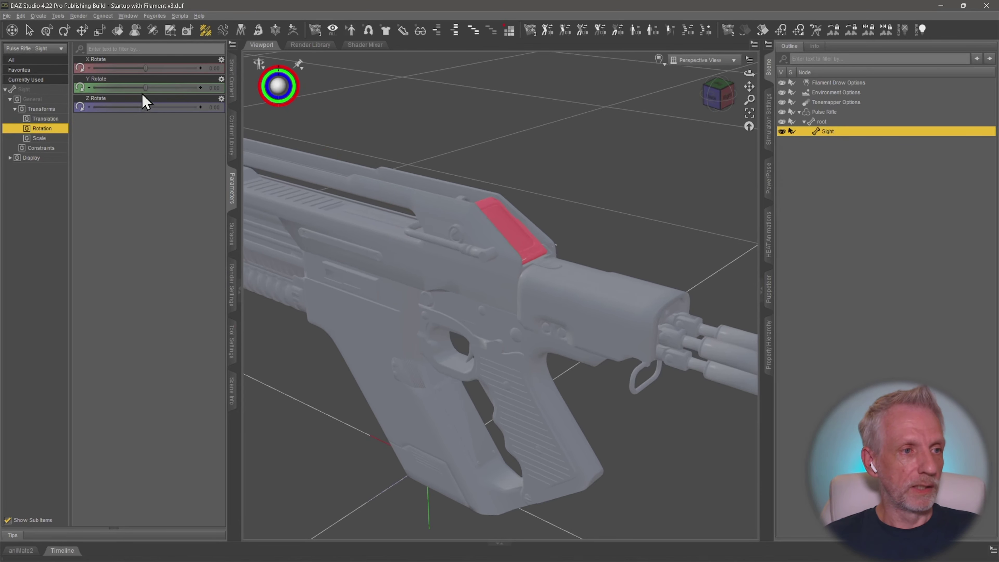
- Test the new weights by rotating the Sight bone about its Z axis to about -20, and undo the rotation
{"action": "left_click", "coordinate": [62, 32]}
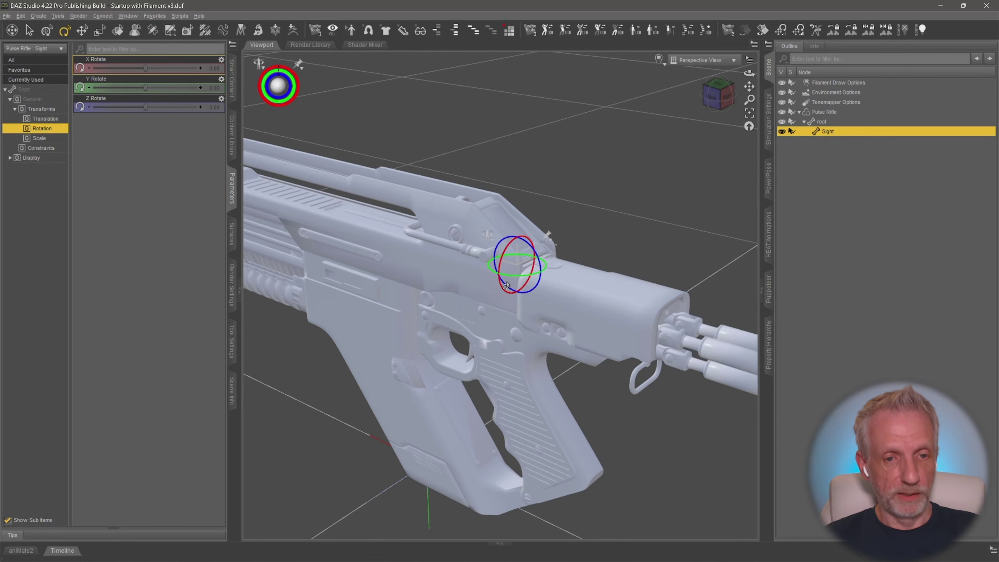
{"action": "mouse_move", "coordinate": [536, 289]}
{"action": "left_mouse_down"}
{"action": "mouse_move", "coordinate": [540, 276]}
{"action": "mouse_move", "coordinate": [539, 298]}
{"action": "left_mouse_up"}
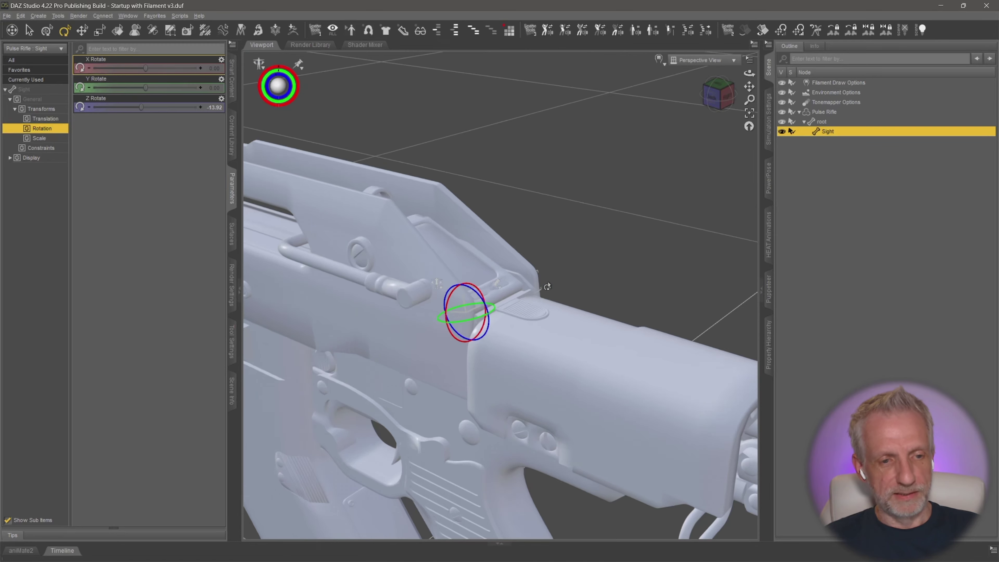
{"action": "left_click_drag", "start_coordinate": [547, 287], "coordinate": [482, 326], "text": "alt"}
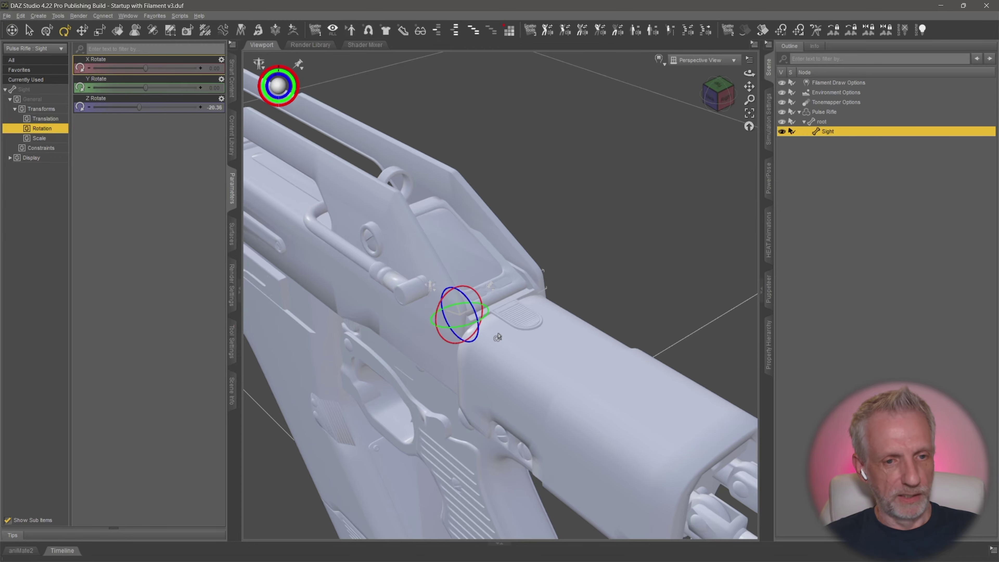
{"action": "key", "text": "ctrl+z"}
{"action": "left_click_drag", "start_coordinate": [461, 256], "coordinate": [505, 296], "text": "alt"}
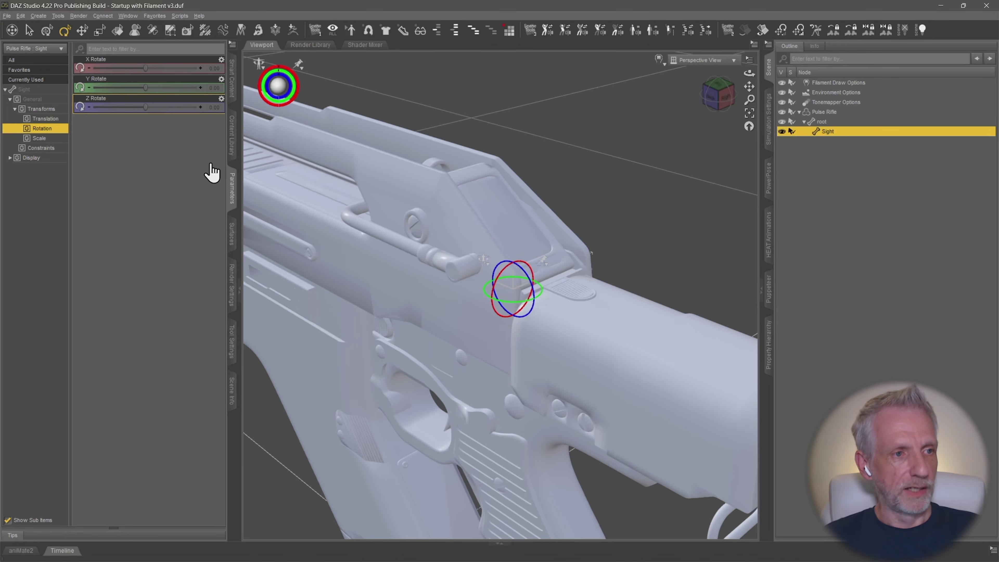
- Label the Sight bone's Z Rotate parameter "Sight Up" and set its maximum to 0
{"action": "mouse_move", "coordinate": [145, 68]}
{"action": "left_mouse_down"}
{"action": "mouse_move", "coordinate": [186, 67]}
{"action": "mouse_move", "coordinate": [137, 69]}
{"action": "mouse_move", "coordinate": [165, 87]}
{"action": "mouse_move", "coordinate": [128, 89]}
{"action": "mouse_move", "coordinate": [146, 88]}
{"action": "left_mouse_up"}
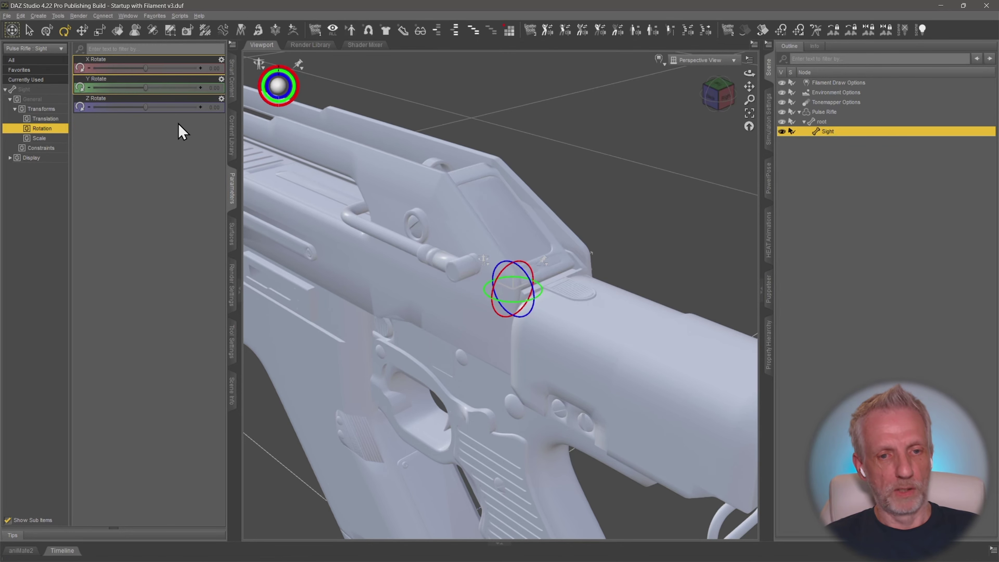
{"action": "left_click_drag", "start_coordinate": [450, 223], "coordinate": [409, 205], "text": "alt"}
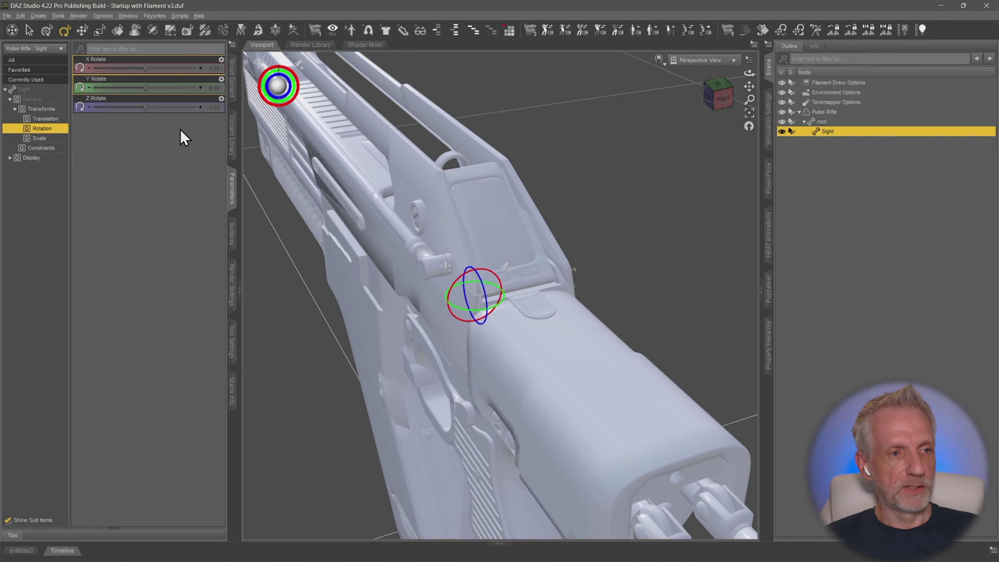
{"action": "left_click", "coordinate": [221, 98]}
{"action": "left_click", "coordinate": [261, 115]}
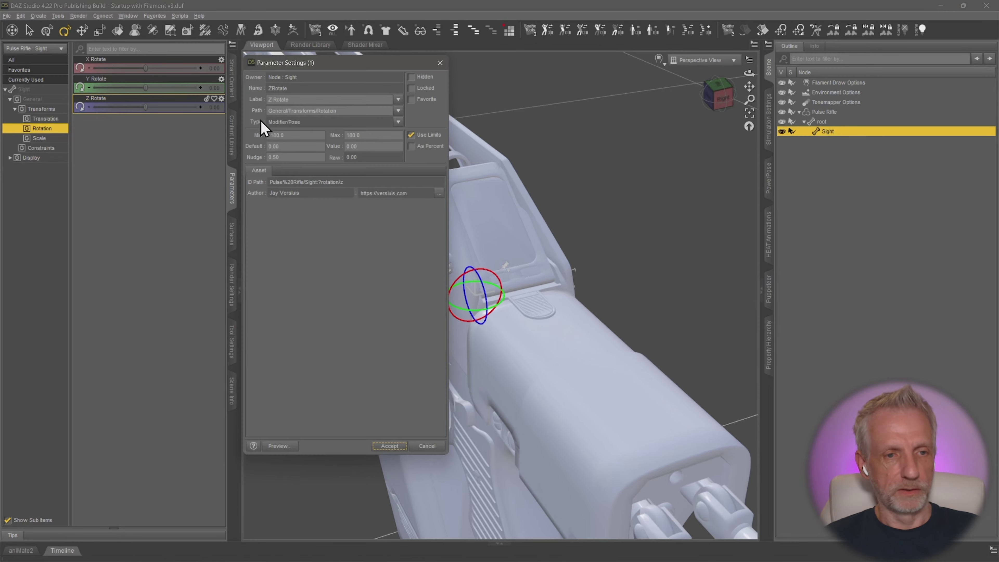
{"action": "left_click_drag", "start_coordinate": [379, 62], "coordinate": [336, 60]}
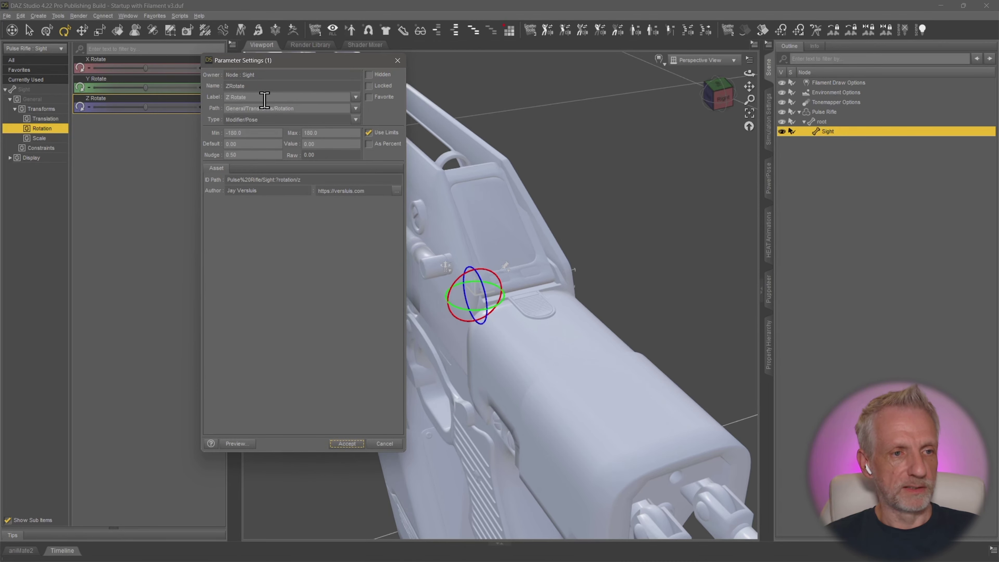
{"action": "left_click_drag", "start_coordinate": [264, 101], "coordinate": [204, 92]}
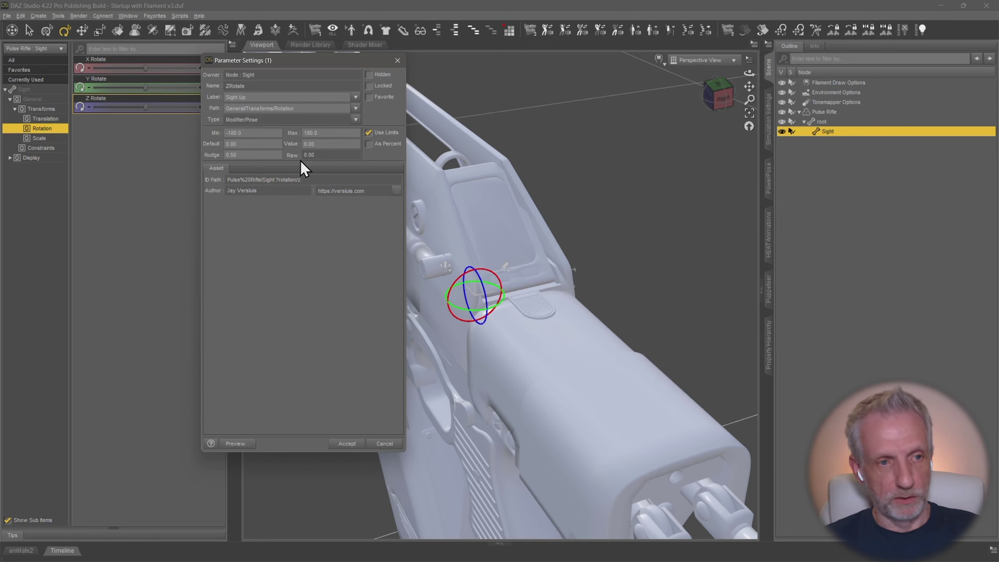
{"action": "mouse_move", "coordinate": [293, 63]}
{"action": "left_mouse_down"}
{"action": "mouse_move", "coordinate": [284, 63]}
{"action": "mouse_move", "coordinate": [295, 66]}
{"action": "left_mouse_up"}
{"action": "left_click_drag", "start_coordinate": [334, 135], "coordinate": [302, 135]}
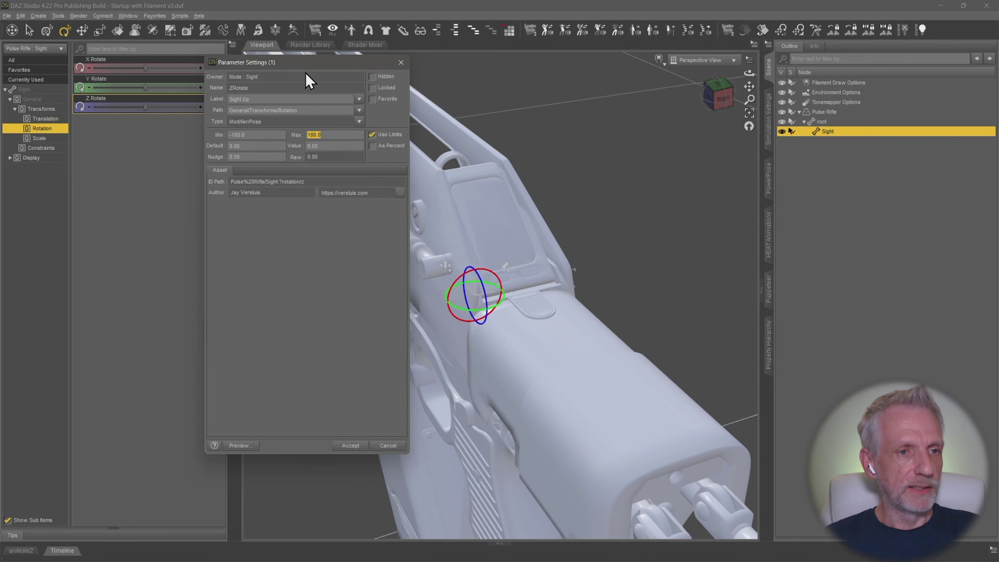
{"action": "left_click_drag", "start_coordinate": [303, 65], "coordinate": [339, 66]}
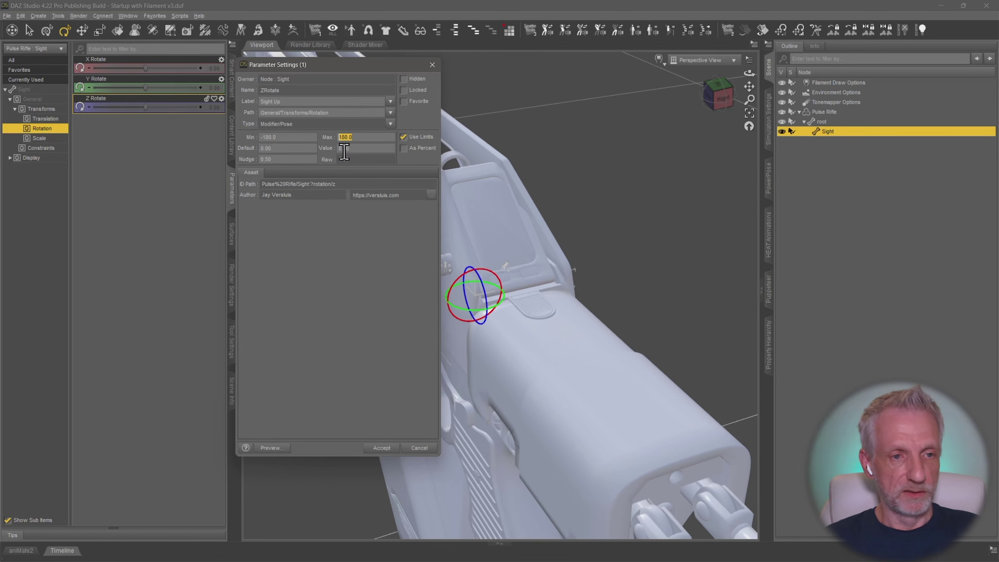
{"action": "type", "text": "0"}
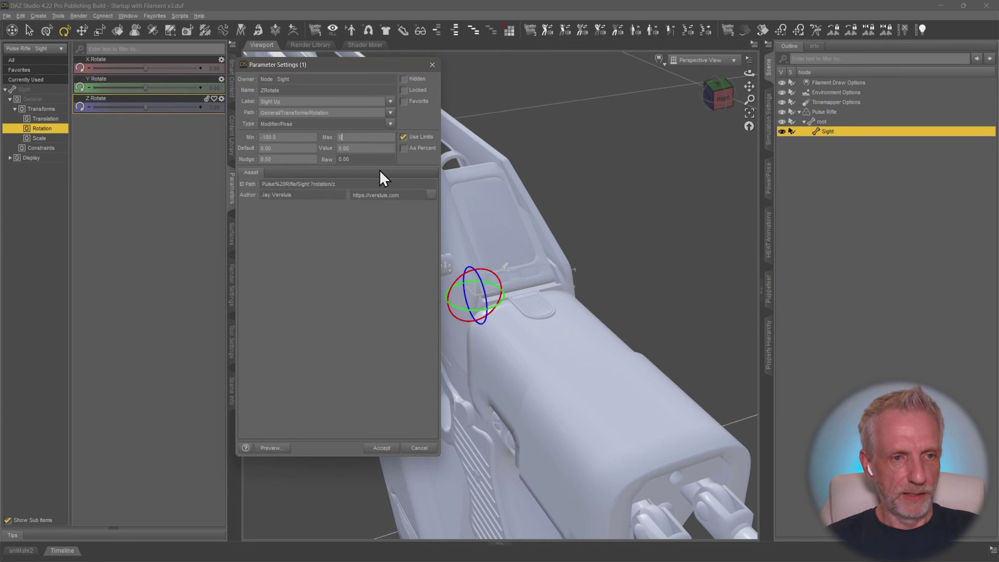
{"action": "key", "text": "Return"}
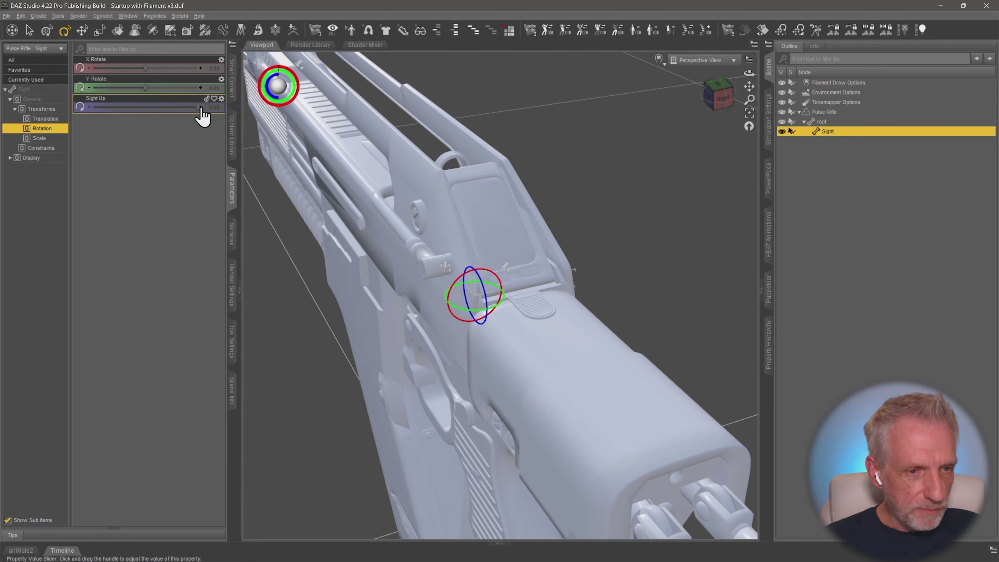
- Set the Sight Up parameter's minimum to -35, matching the raised sight, and return its value to 0
{"action": "left_click_drag", "start_coordinate": [195, 107], "coordinate": [179, 107]}
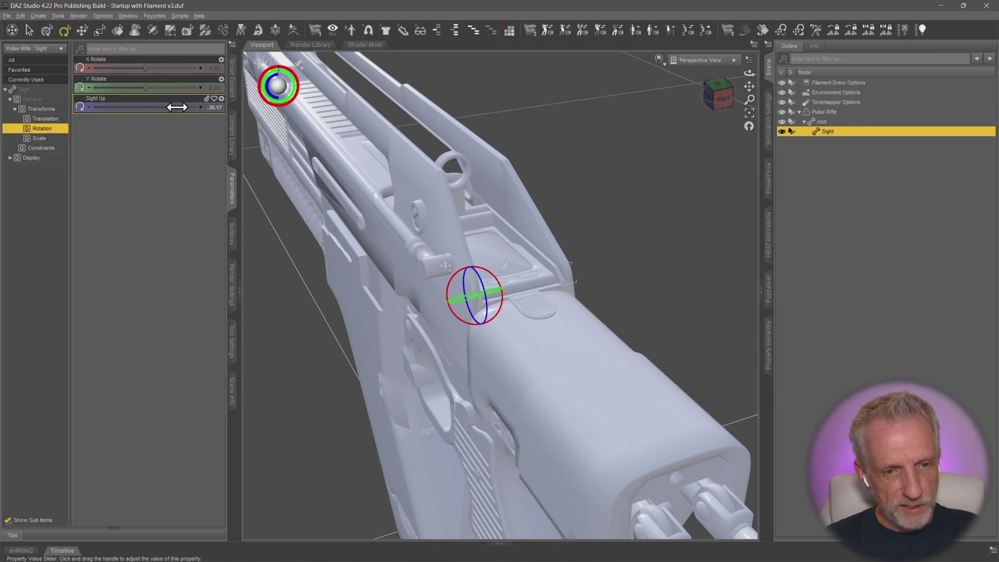
{"action": "left_click_drag", "start_coordinate": [178, 107], "coordinate": [178, 107]}
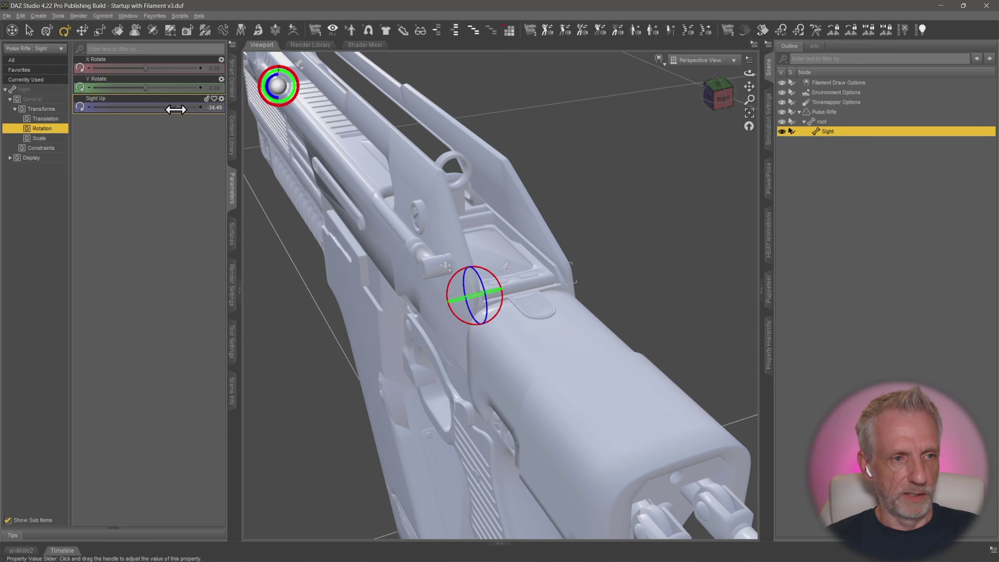
{"action": "left_click", "coordinate": [221, 98]}
{"action": "left_click", "coordinate": [254, 104]}
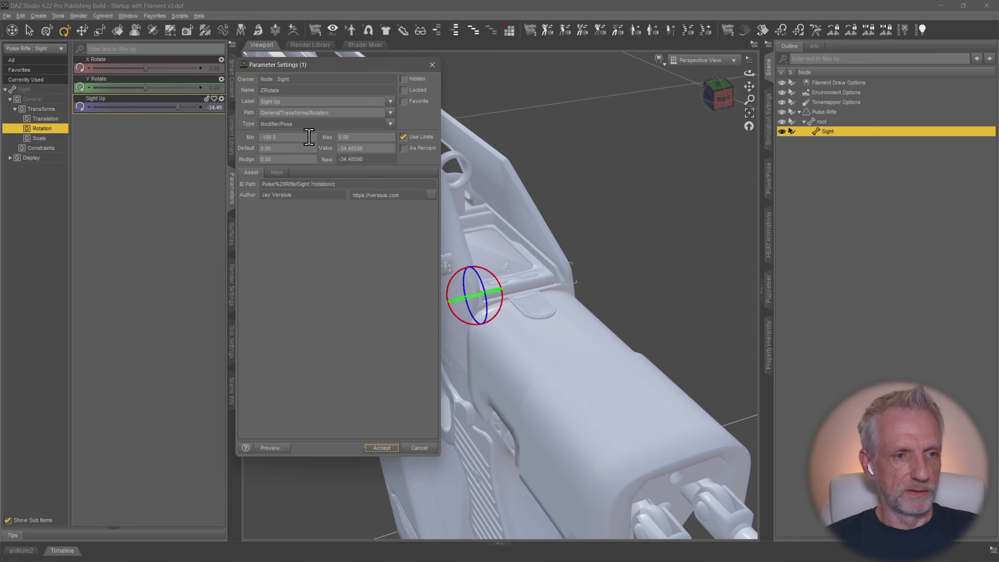
{"action": "left_click_drag", "start_coordinate": [309, 137], "coordinate": [241, 143]}
{"action": "type", "text": "-35"}
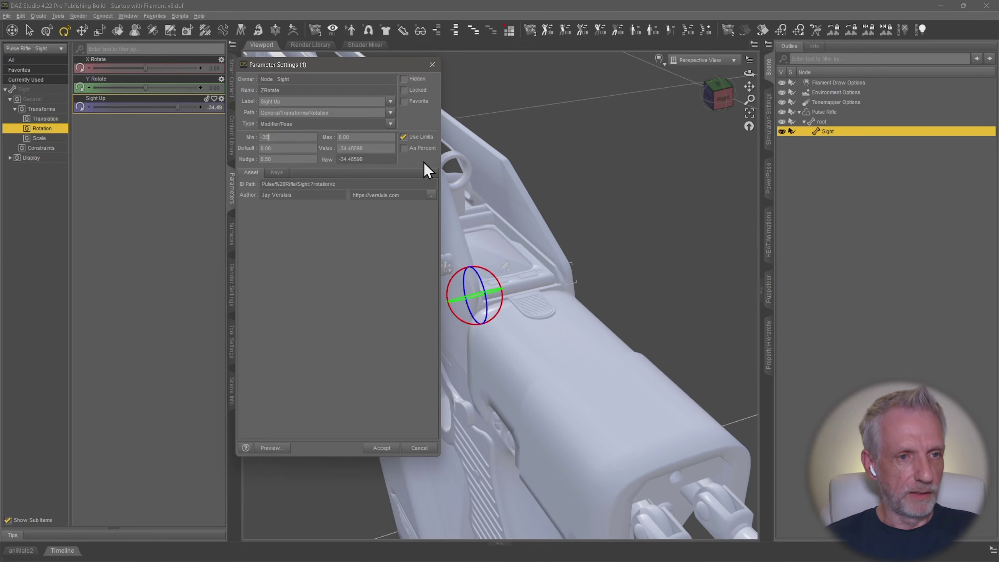
{"action": "key", "text": "Return"}
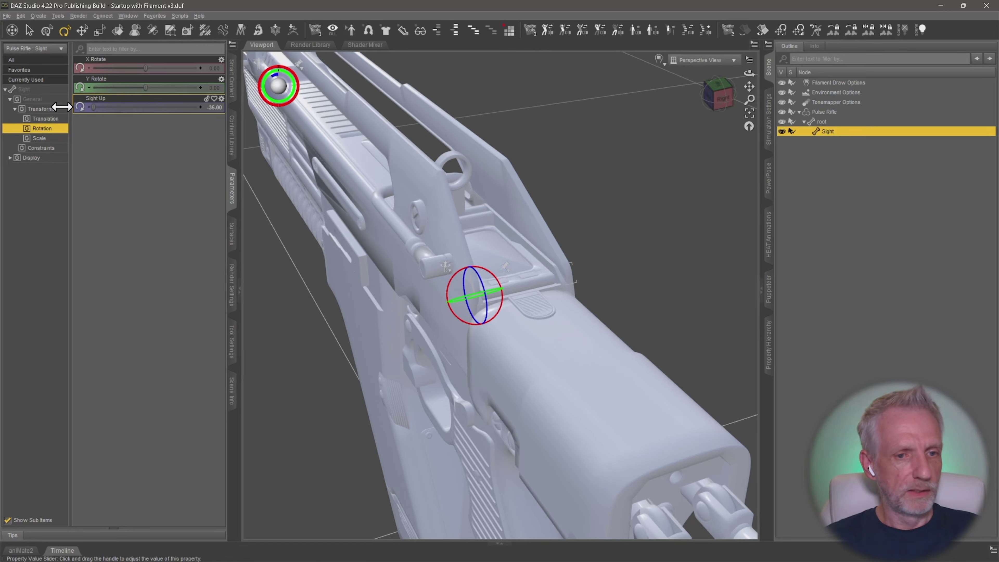
{"action": "left_click_drag", "start_coordinate": [96, 107], "coordinate": [264, 119]}
{"action": "left_click_drag", "start_coordinate": [484, 203], "coordinate": [485, 209], "text": "alt"}
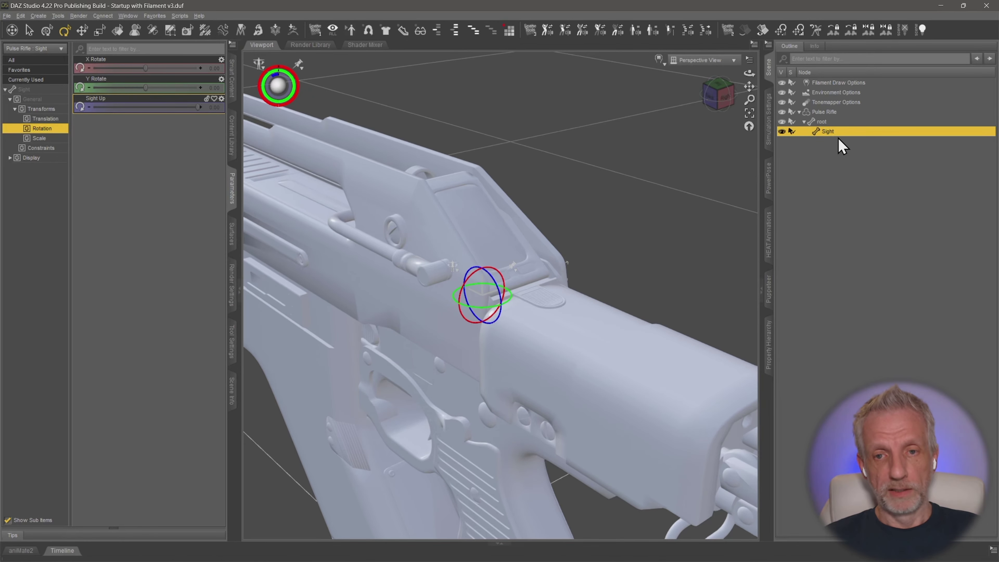
- Lock and hide the Sight bone's X Rotate parameter
{"action": "left_click", "coordinate": [221, 59]}
{"action": "left_click", "coordinate": [245, 67]}
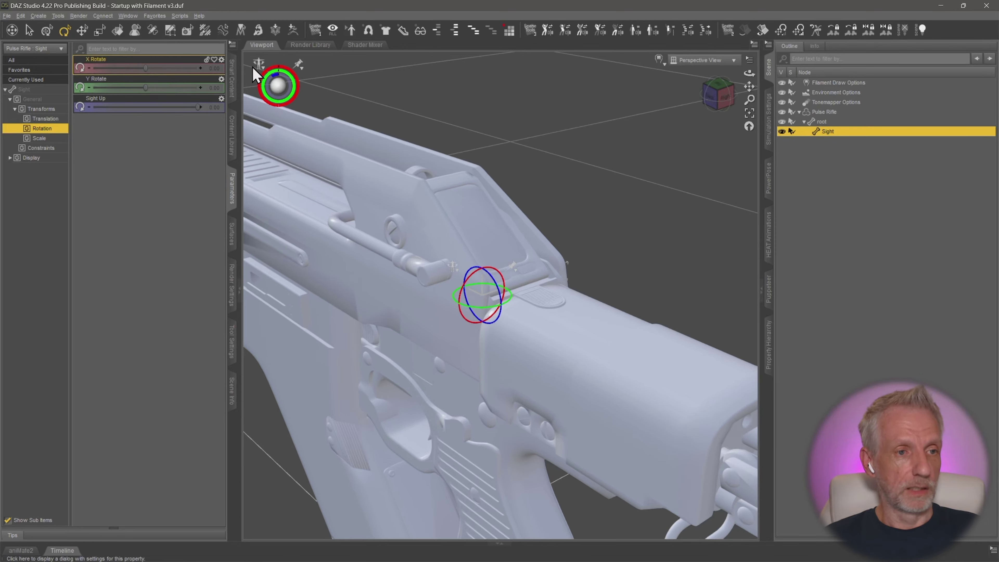
{"action": "left_click", "coordinate": [403, 90]}
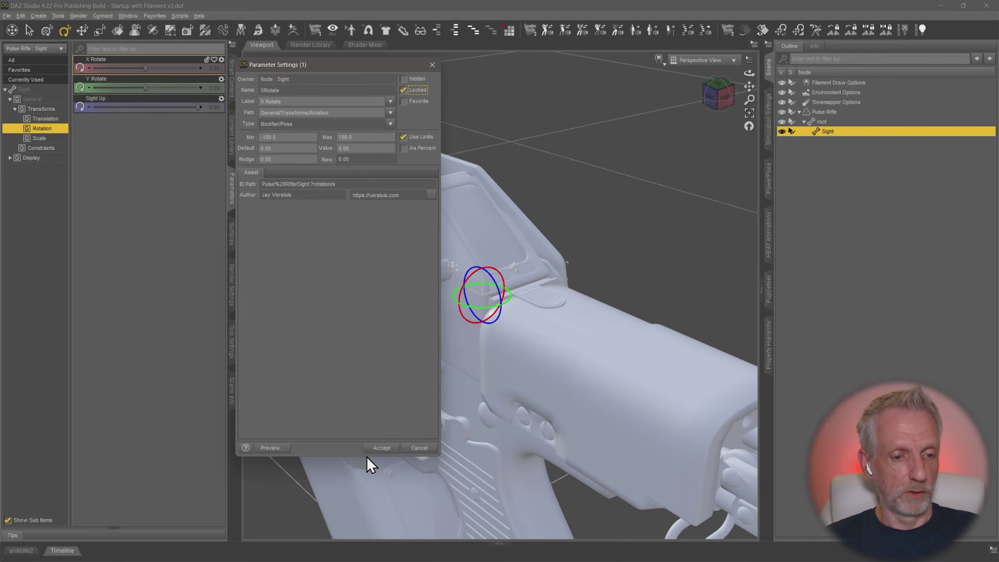
{"action": "left_click", "coordinate": [380, 449]}
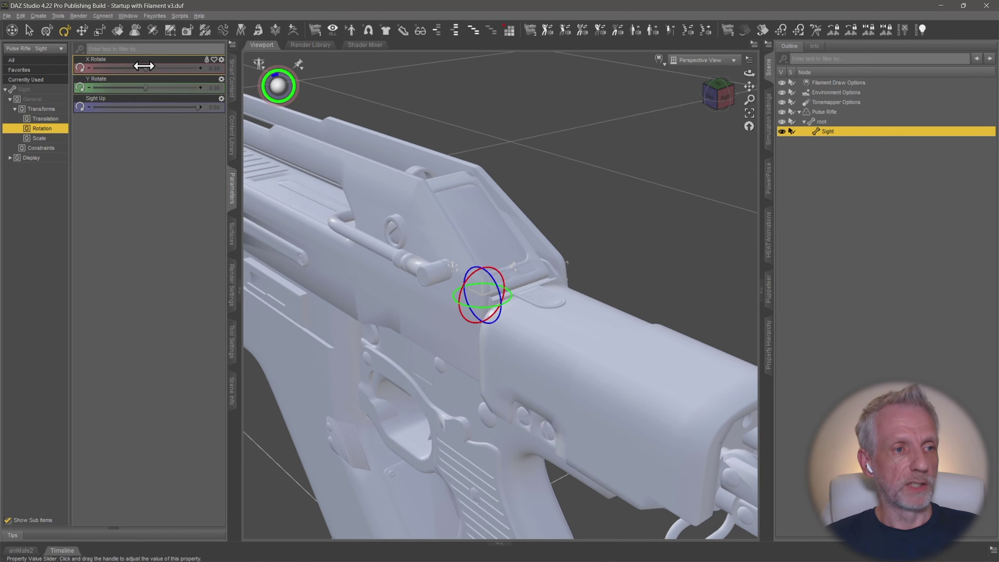
{"action": "left_click", "coordinate": [222, 59]}
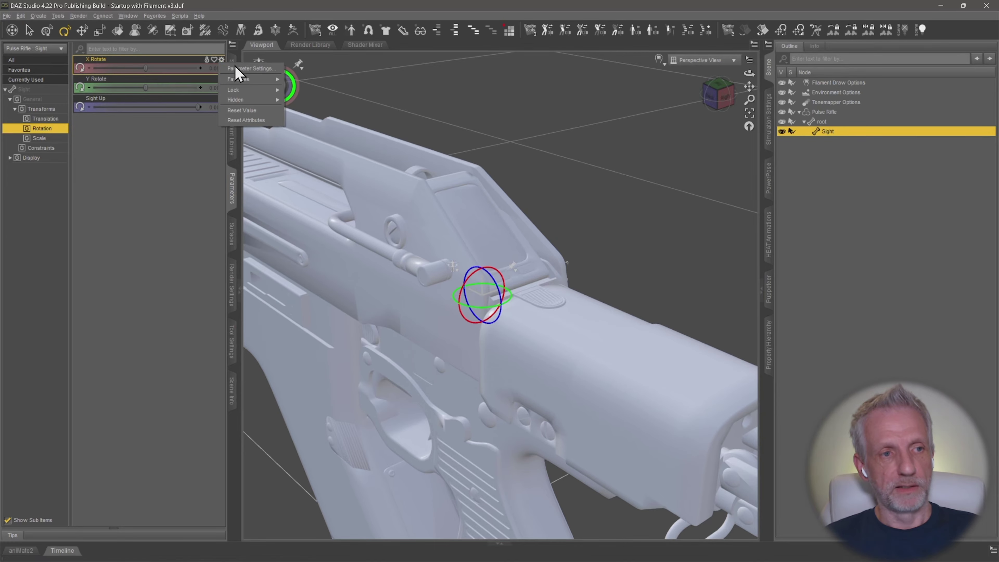
{"action": "left_click", "coordinate": [248, 69]}
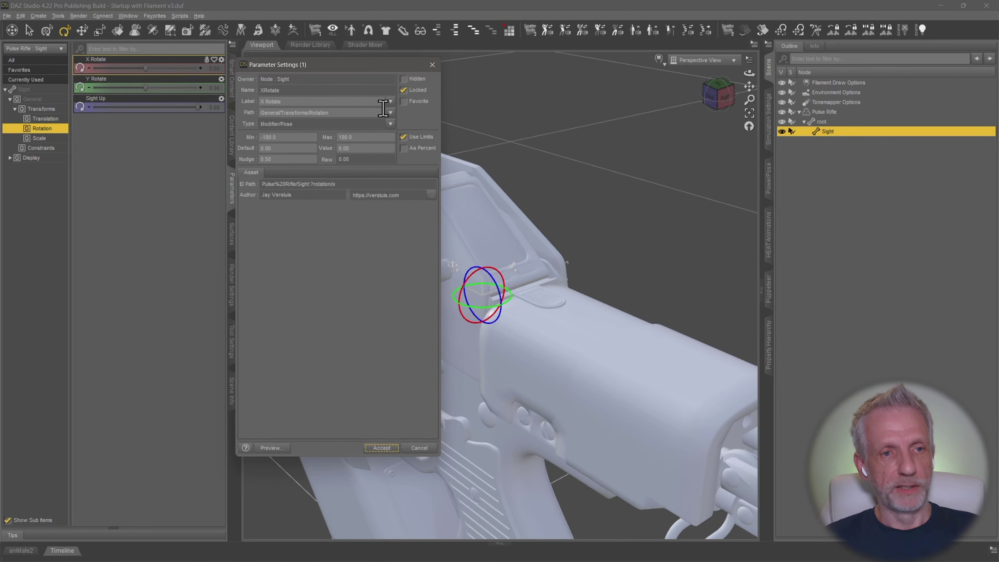
{"action": "left_click", "coordinate": [406, 79]}
{"action": "left_click", "coordinate": [381, 450]}
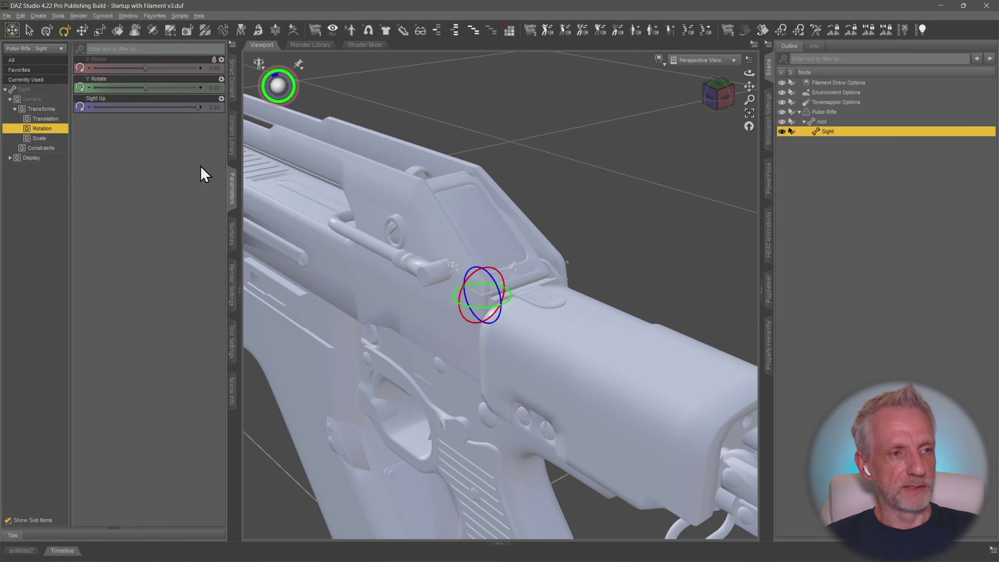
- Lock and hide the Sight bone's Y Rotate parameter
{"action": "left_click", "coordinate": [222, 79]}
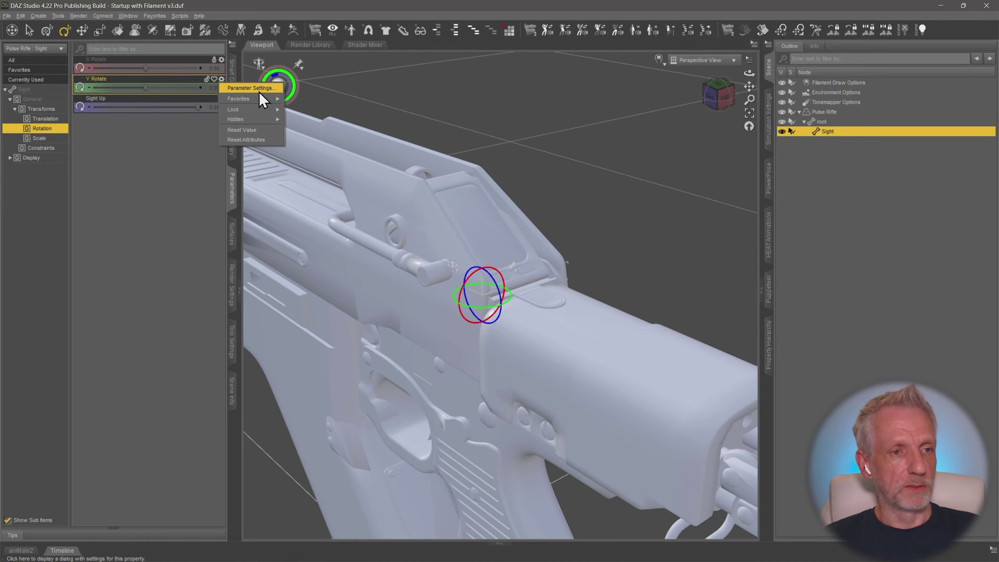
{"action": "left_click", "coordinate": [249, 88]}
{"action": "left_click", "coordinate": [404, 90]}
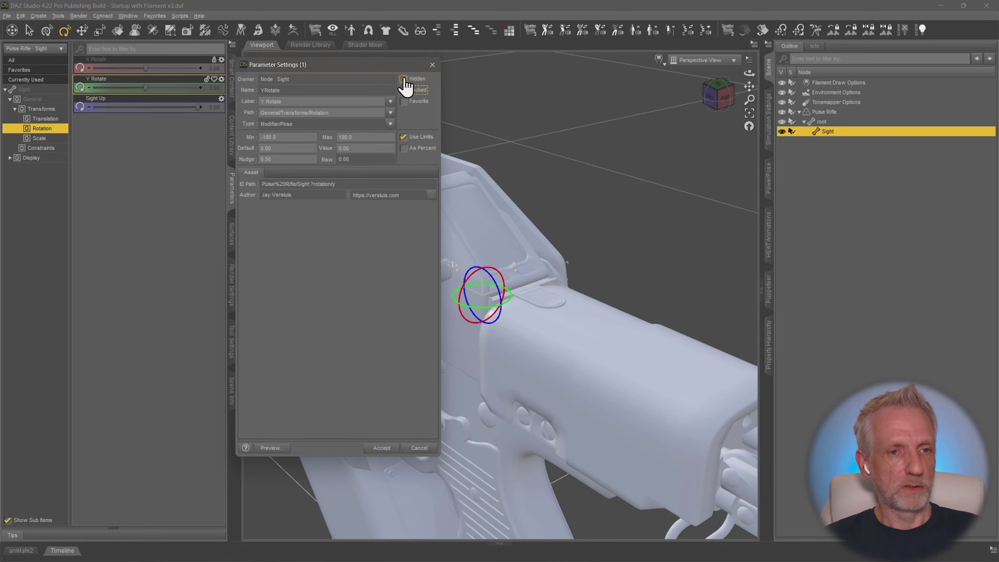
{"action": "left_click", "coordinate": [381, 449]}
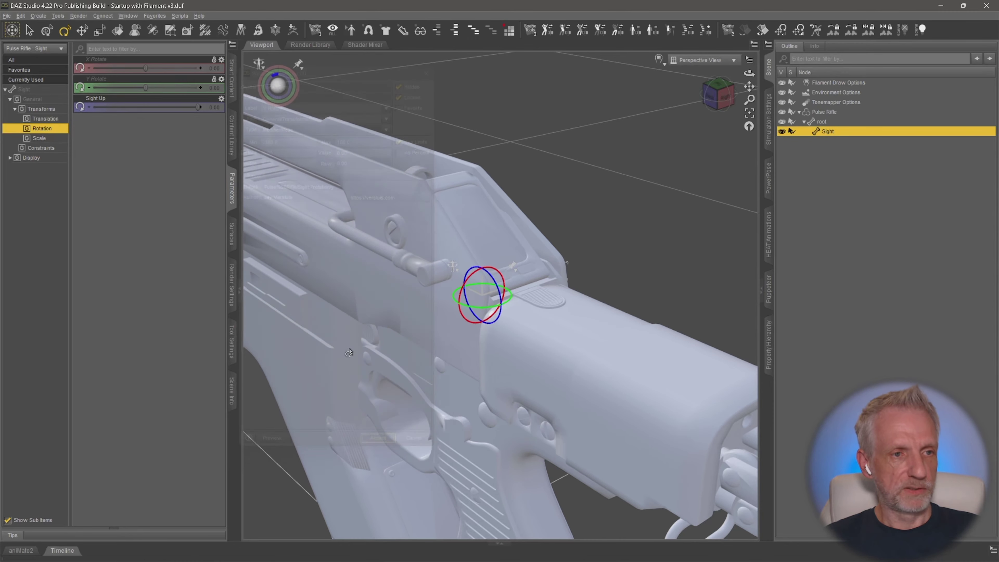
- Turn off the display of hidden properties in the parameter list
{"action": "left_click", "coordinate": [232, 43]}
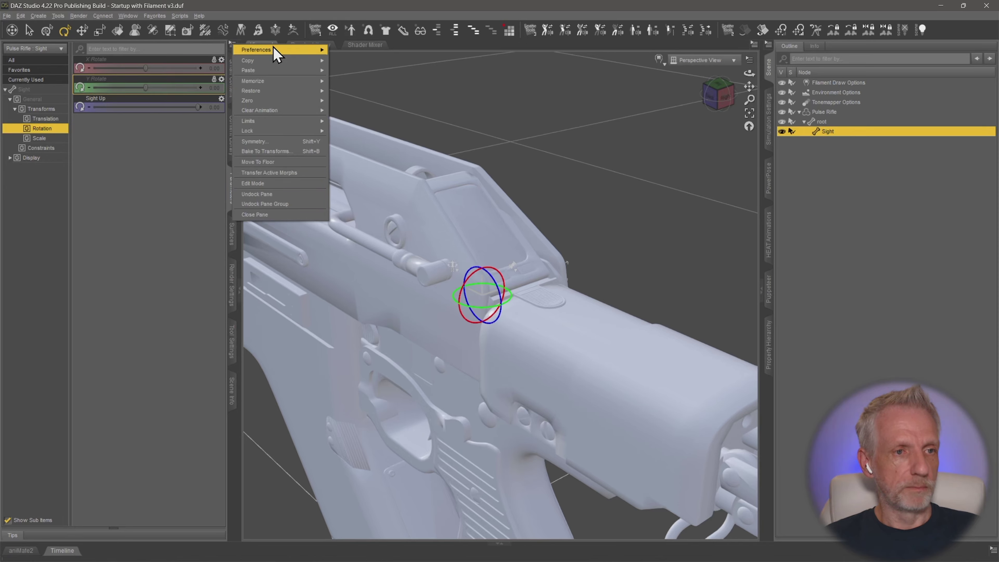
{"action": "mouse_move", "coordinate": [273, 47]}
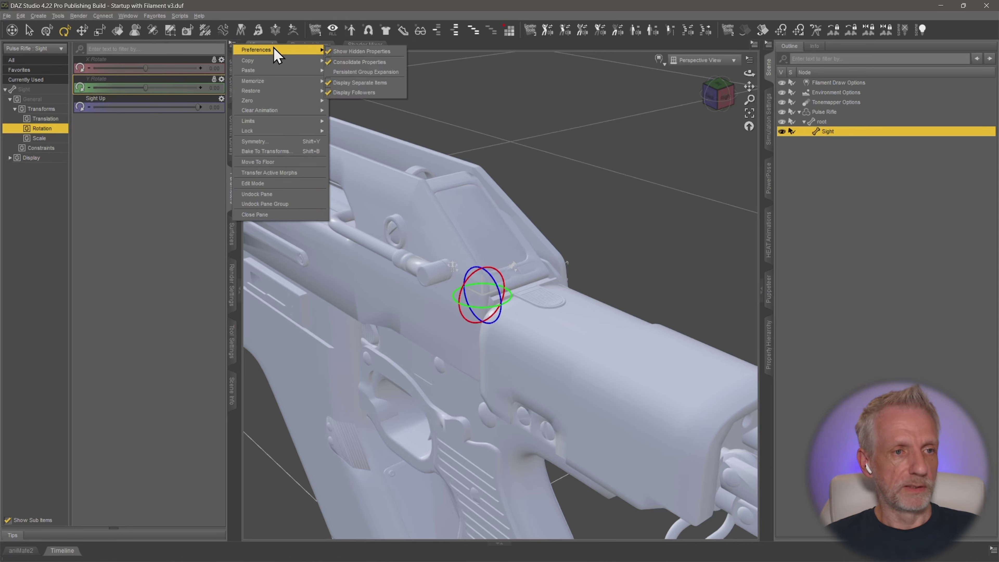
{"action": "left_click", "coordinate": [398, 52]}
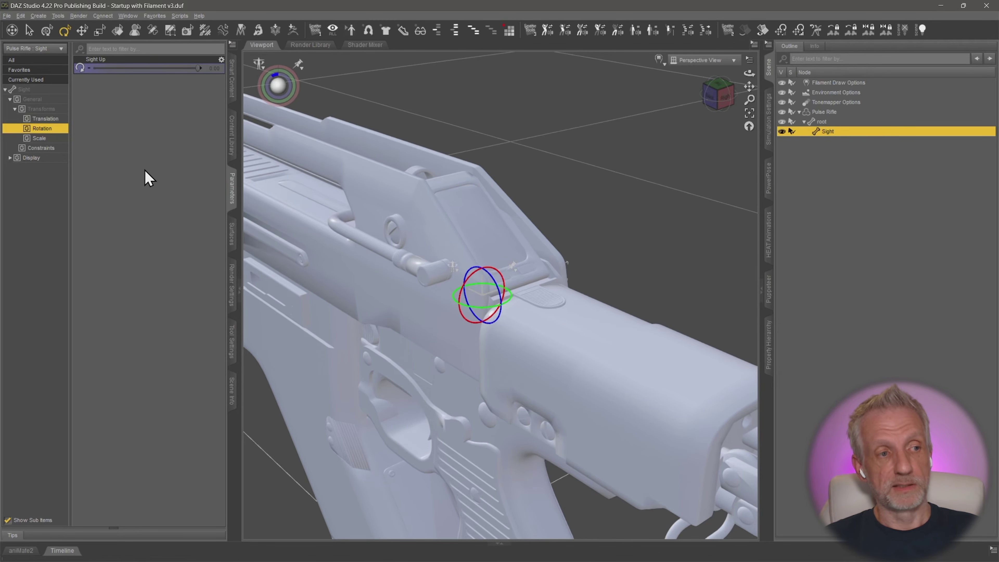
- Test moving the Sight bone along its Z axis with Z Translate, and undo the movement
{"action": "left_click", "coordinate": [55, 121]}
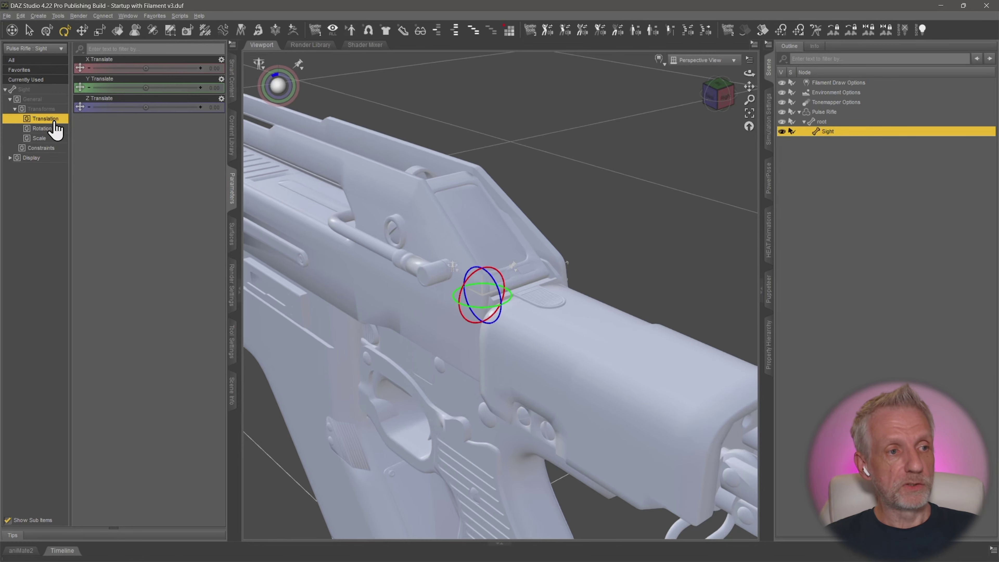
{"action": "mouse_move", "coordinate": [146, 107]}
{"action": "left_mouse_down"}
{"action": "mouse_move", "coordinate": [168, 107]}
{"action": "mouse_move", "coordinate": [130, 107]}
{"action": "left_mouse_up"}
{"action": "key", "text": "ctrl+z"}
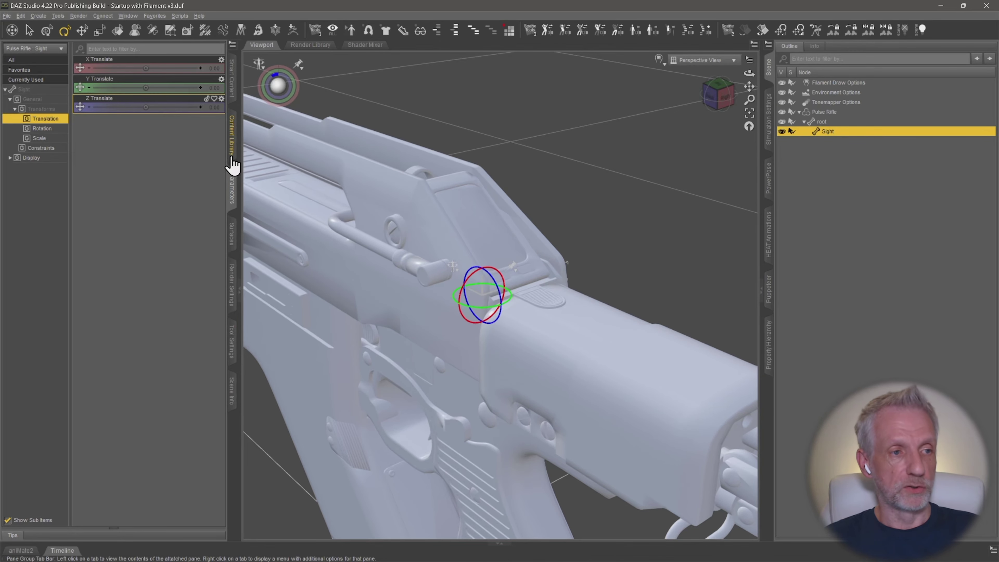
- Check the Sight bone's X Translate options and its Scale parameters for unused controls
{"action": "left_click", "coordinate": [222, 59]}
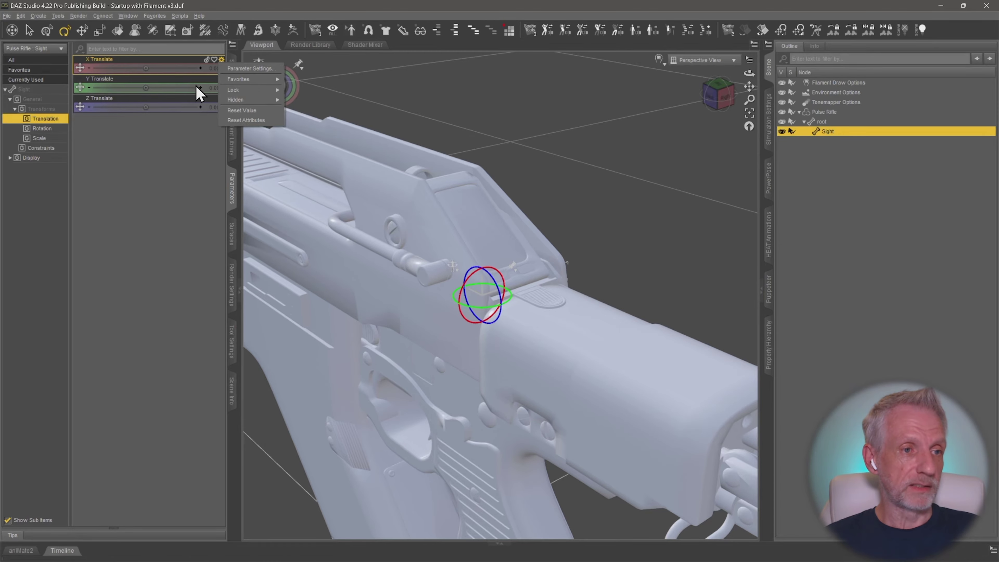
{"action": "left_click", "coordinate": [177, 120]}
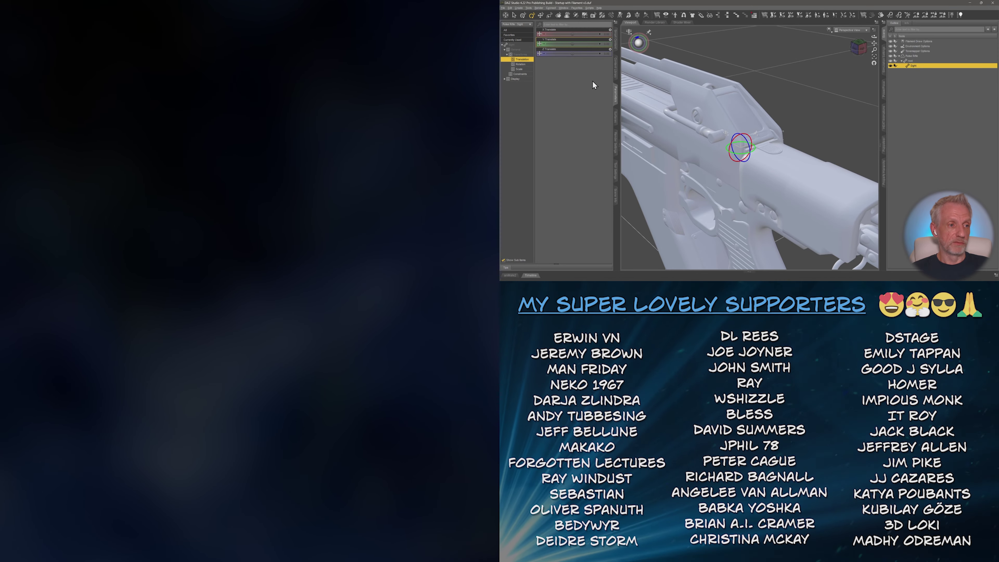
{"action": "left_click", "coordinate": [41, 138]}
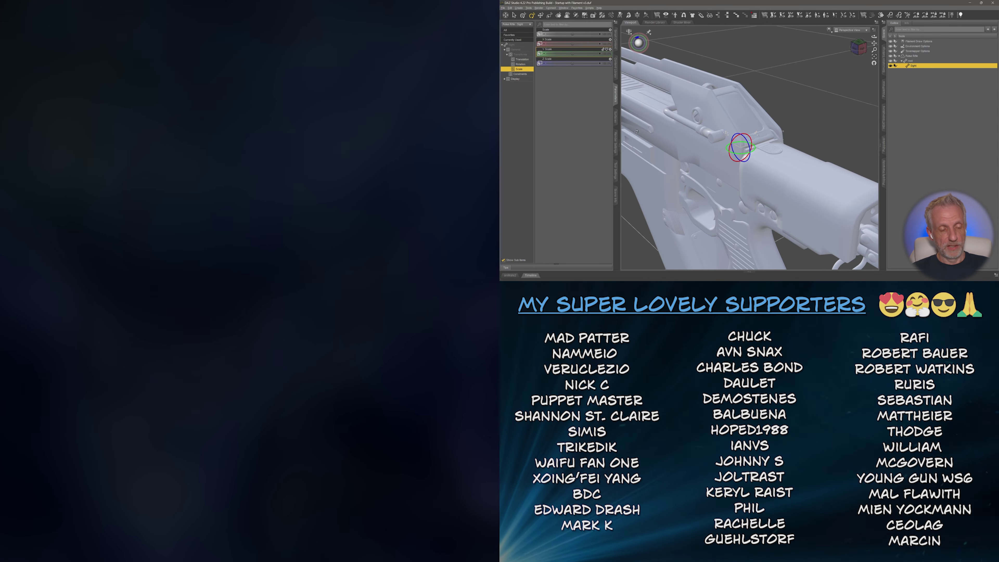
{"action": "scroll", "coordinate": [728, 185], "scroll_direction": "down", "scroll_amount": 6}
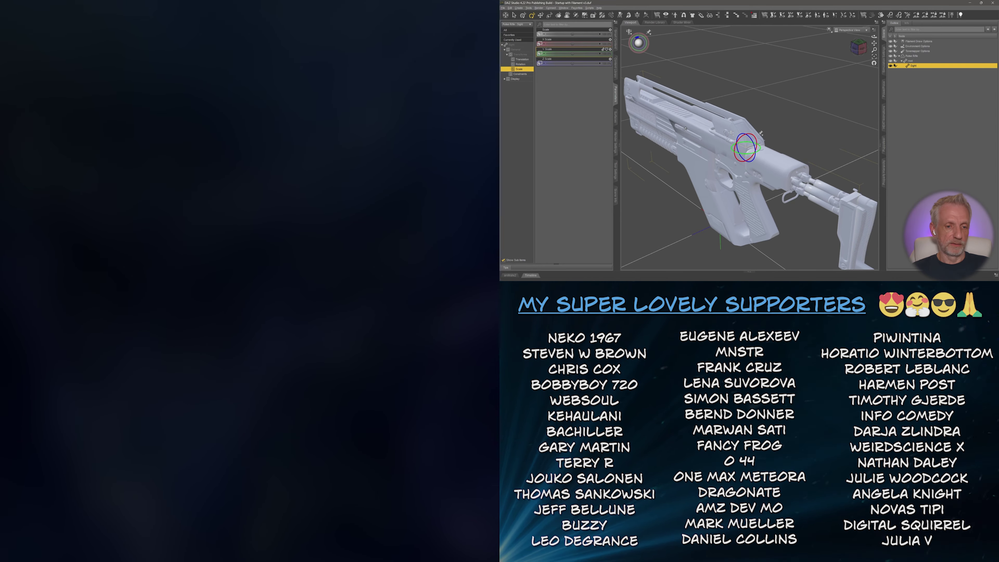